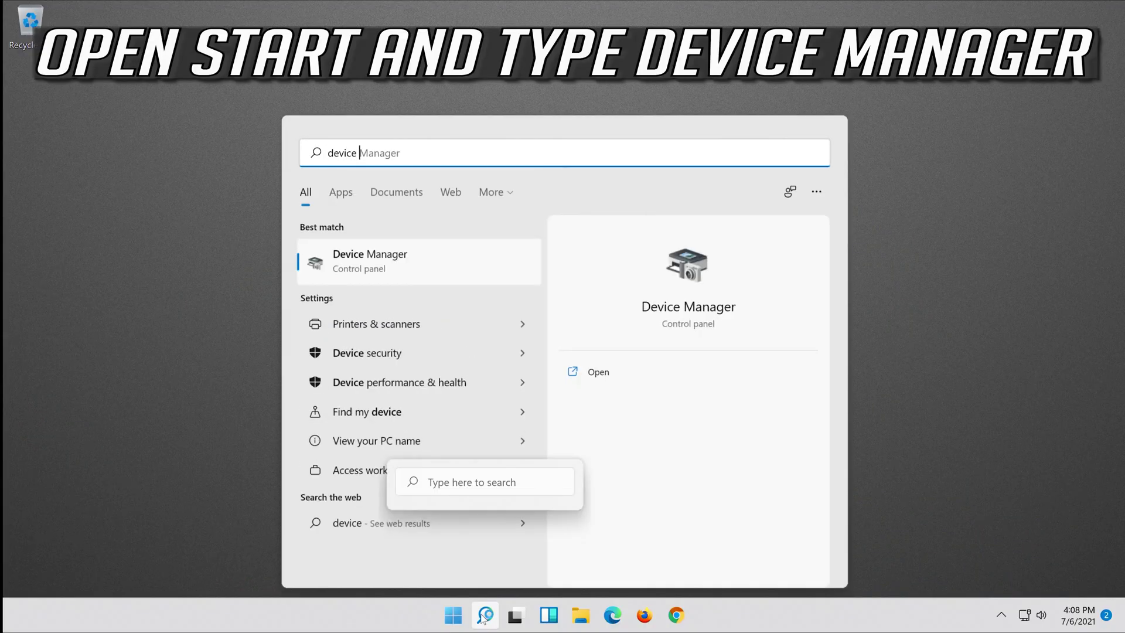
- Search Windows for 'device manager' so Device Manager shows as the best match
type("manager")
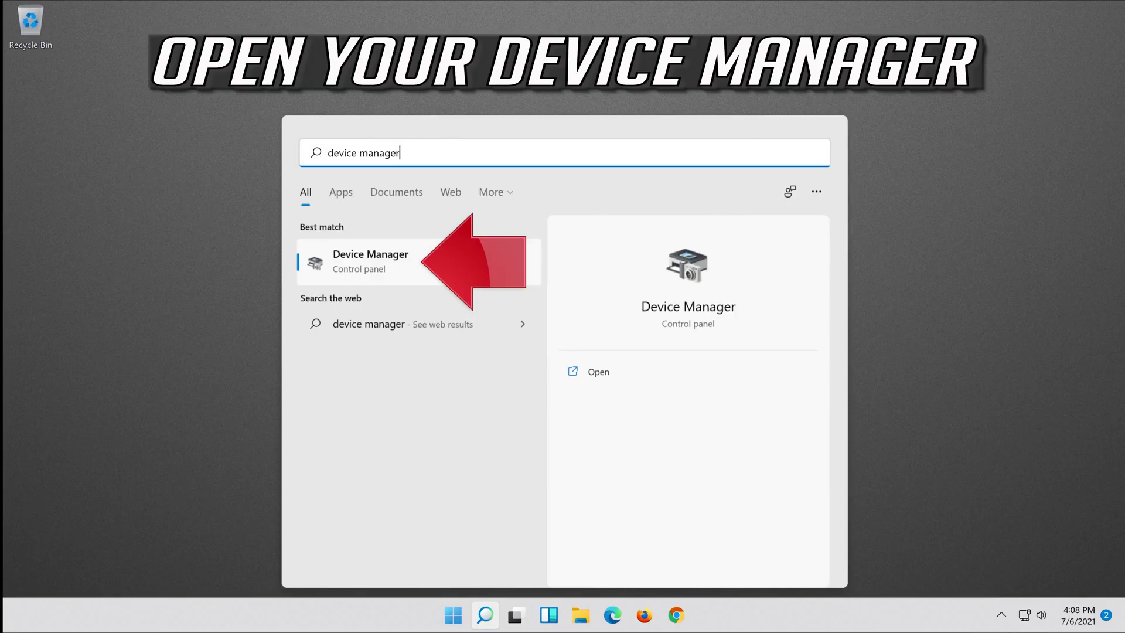
- In Device Manager, open Properties for Microphone (High Definition Audio Device) under Audio inputs and outputs
left_click(428, 258)
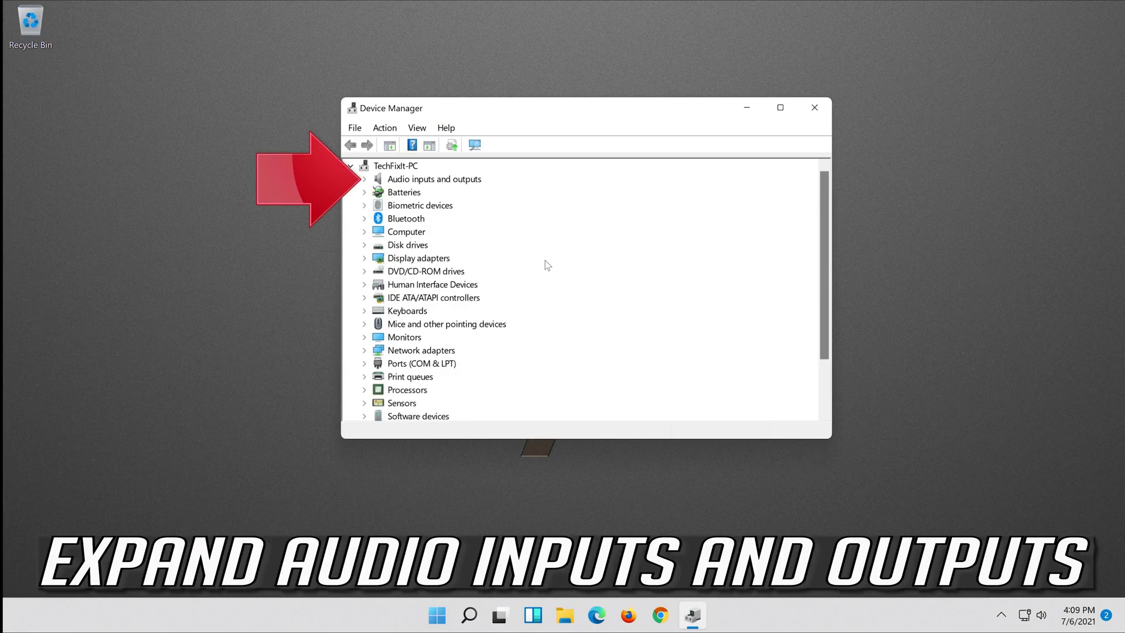
left_click(363, 178)
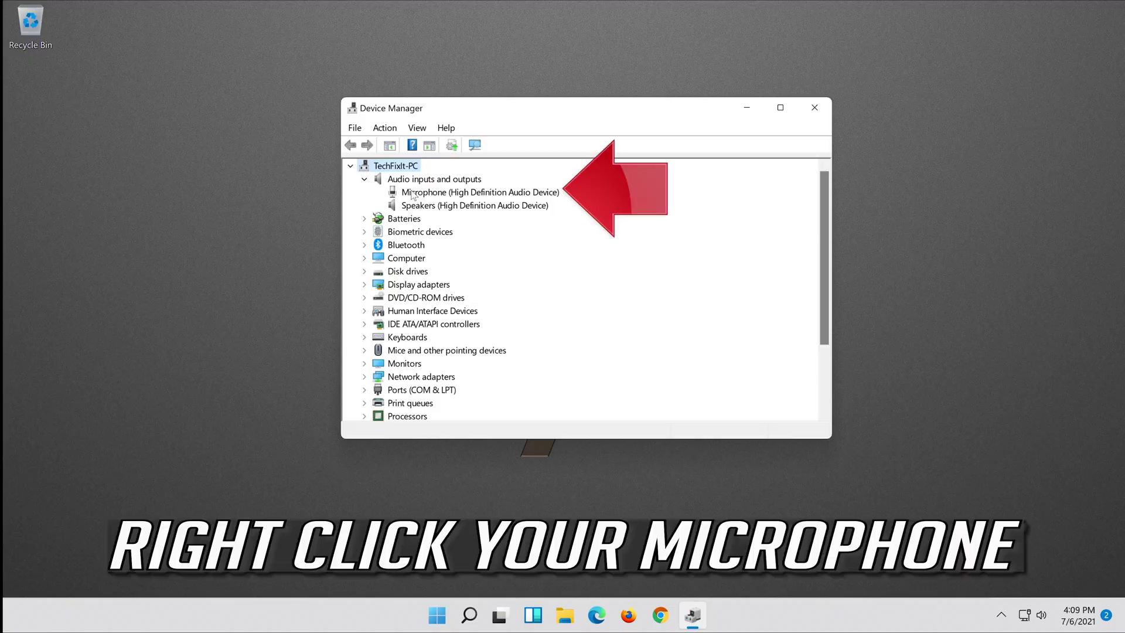
left_click(410, 195)
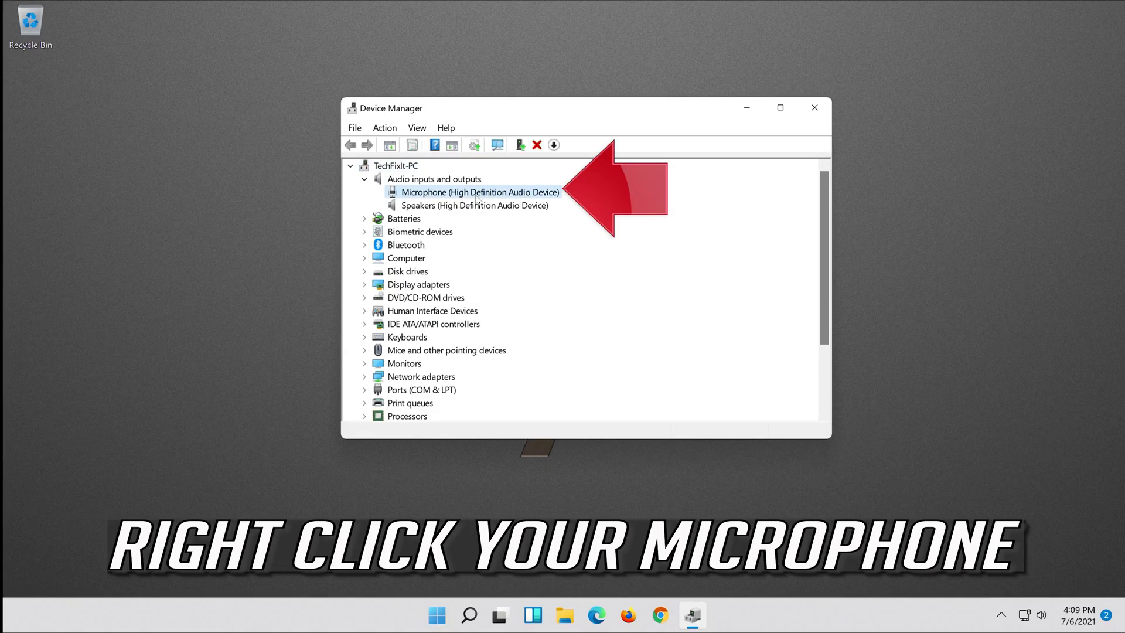
right_click(514, 194)
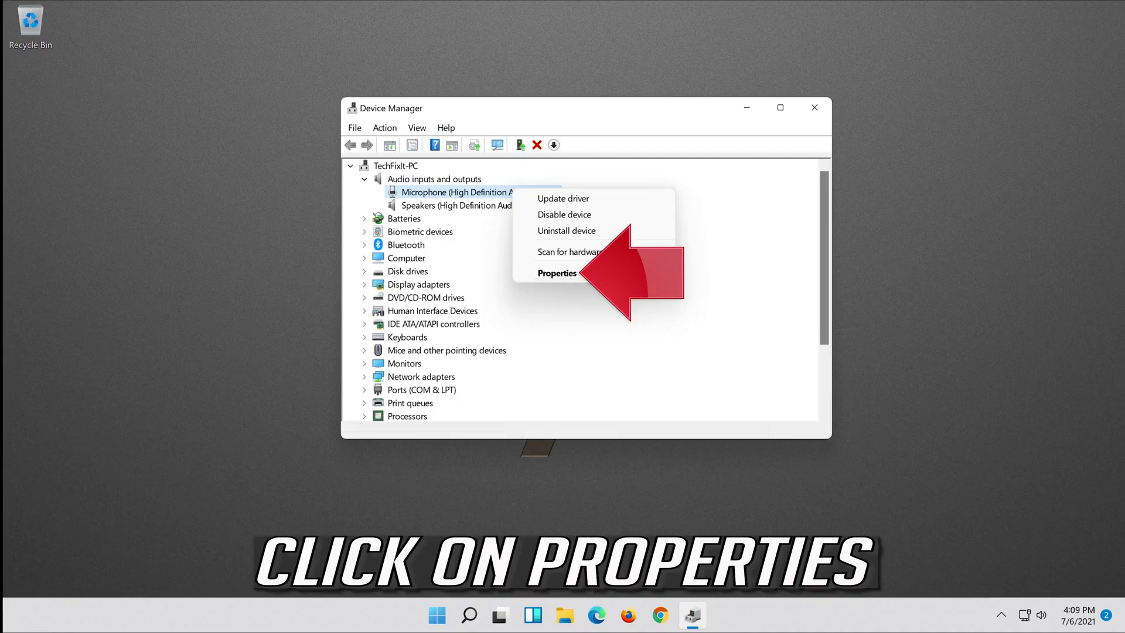
left_click(553, 278)
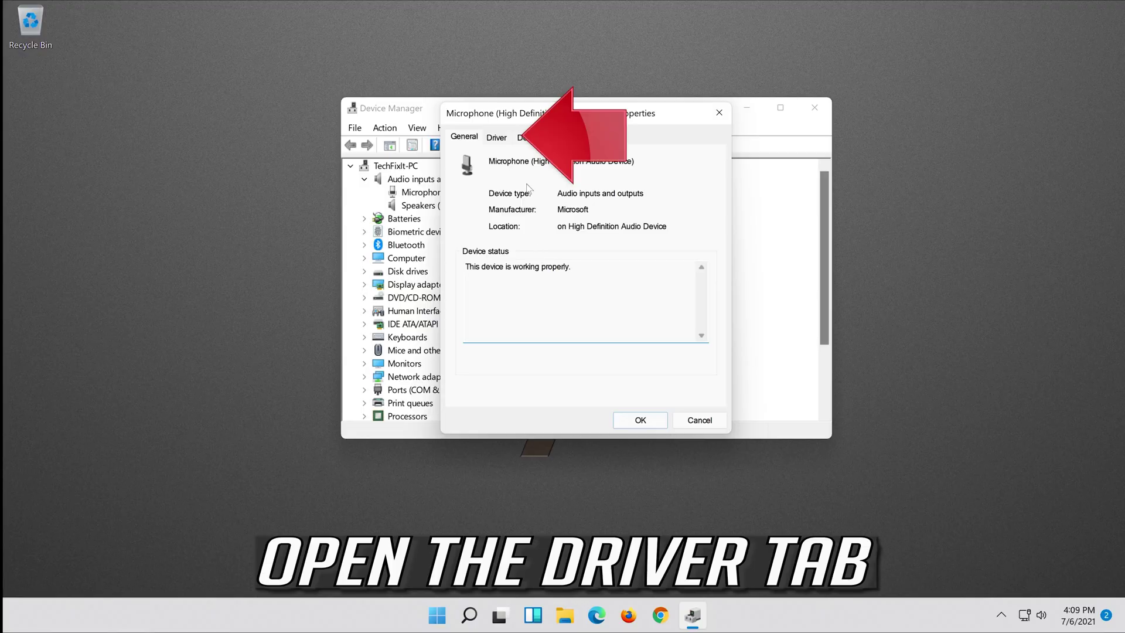
- Start the Update Driver wizard from the microphone's Driver tab
left_click(497, 138)
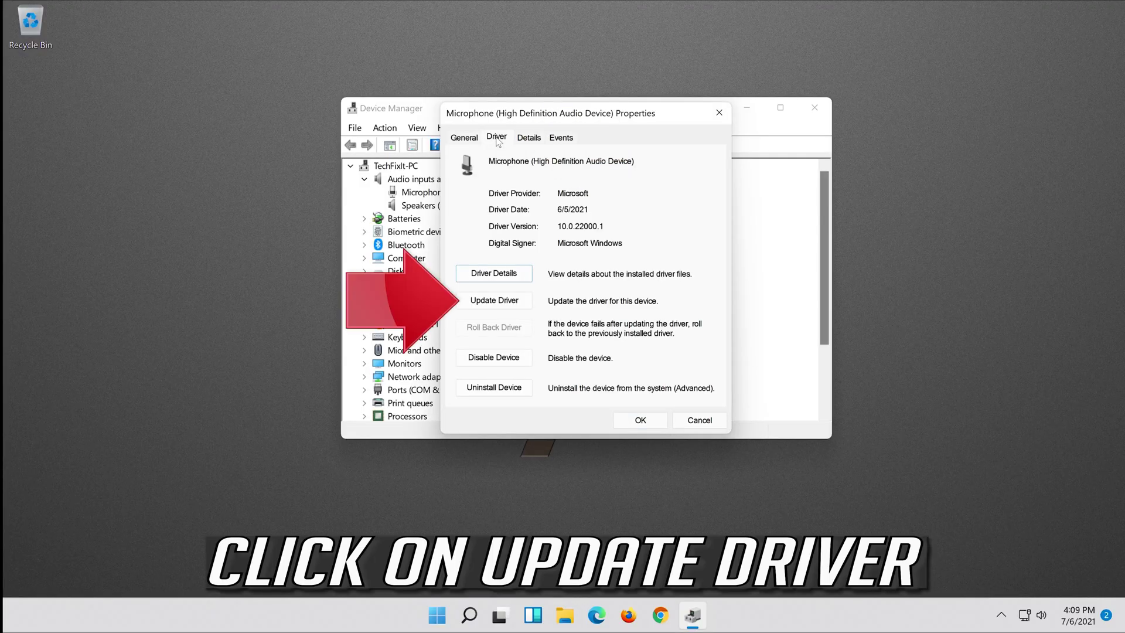
left_click(495, 302)
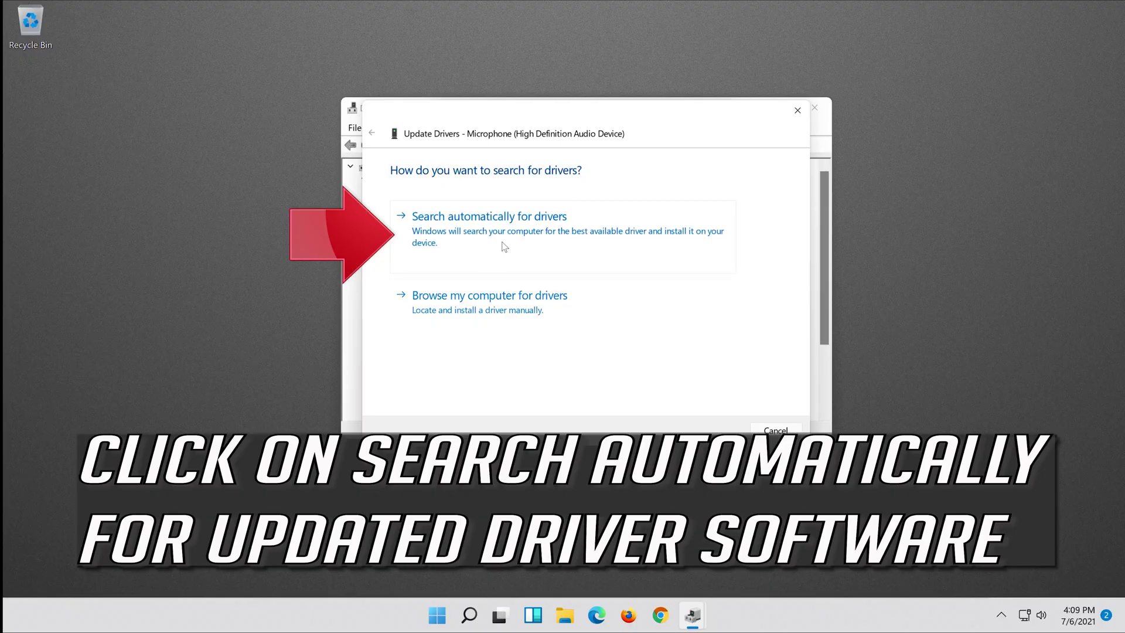
- Search automatically for a microphone driver, which finds the best one already installed, and dismiss the wizard
left_click(528, 236)
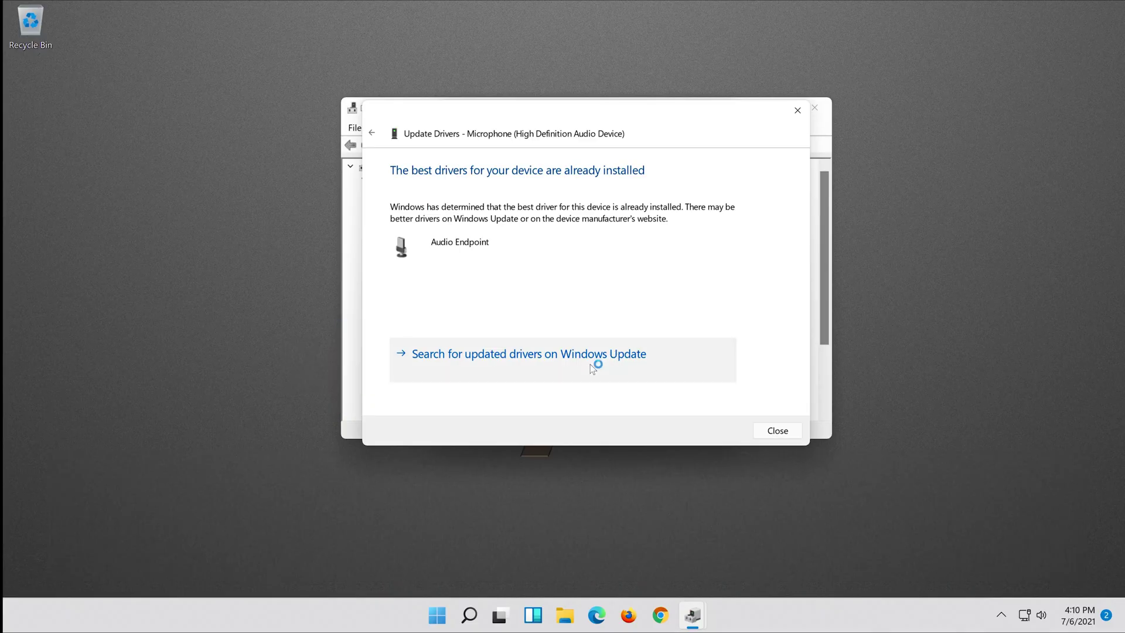
key("Escape")
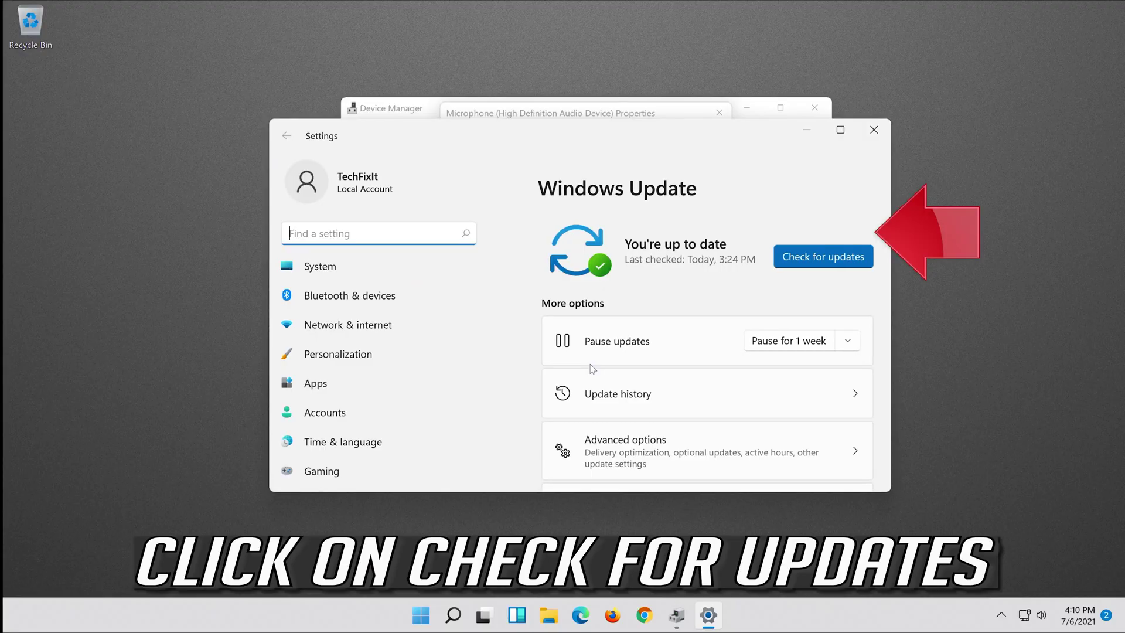
- Run a Windows Update check, then close Settings to return to the microphone's Driver tab
left_click(825, 257)
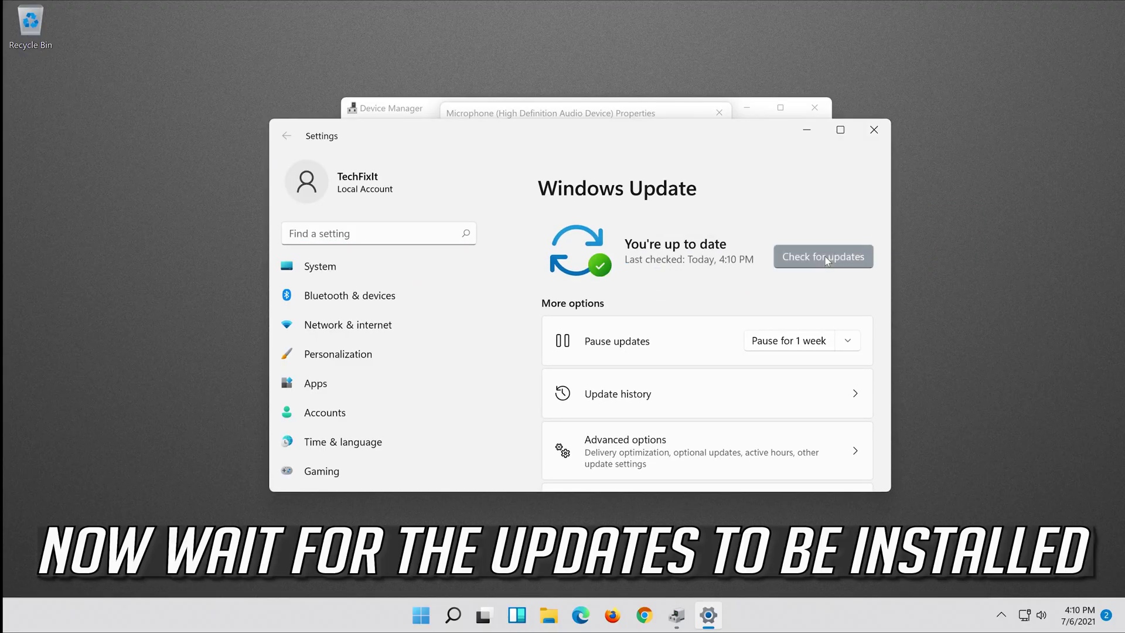
left_click(875, 129)
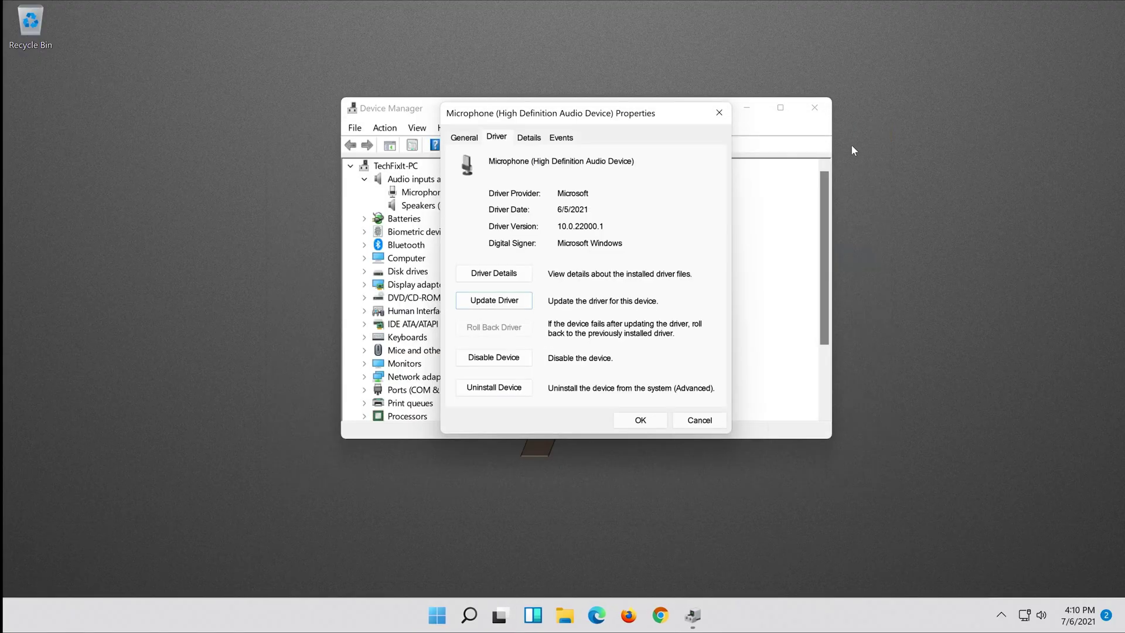
- Confirm the Microphone Properties dialog with OK and close Device Manager
left_click(641, 420)
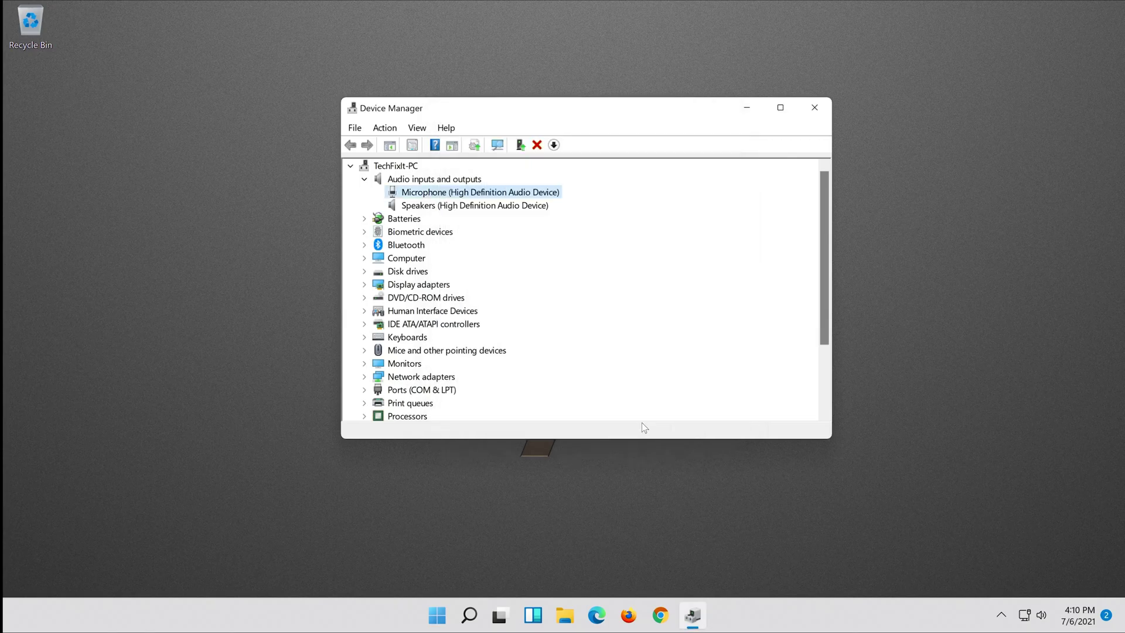
left_click(815, 108)
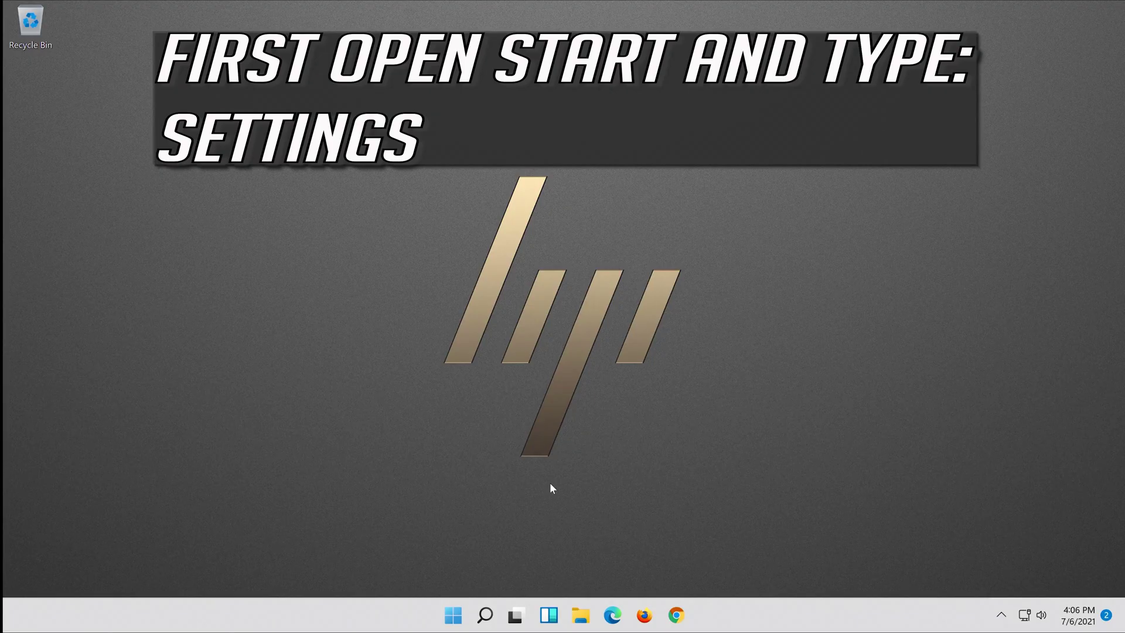
- Search for 'settings' and launch the Settings app
left_click(487, 617)
type("settings")
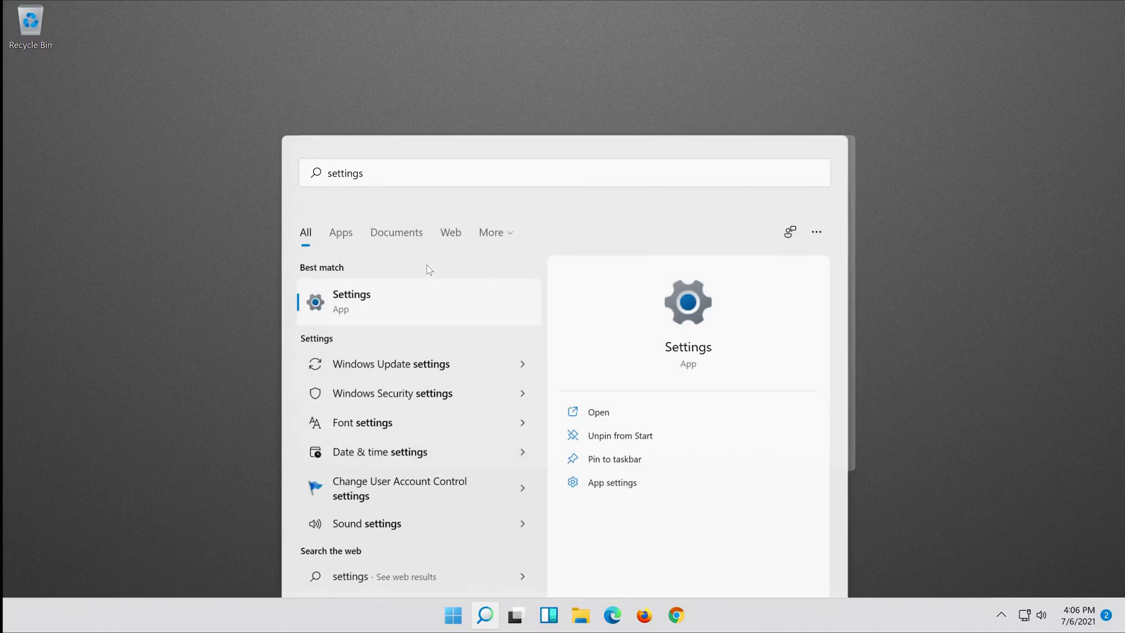
left_click(426, 267)
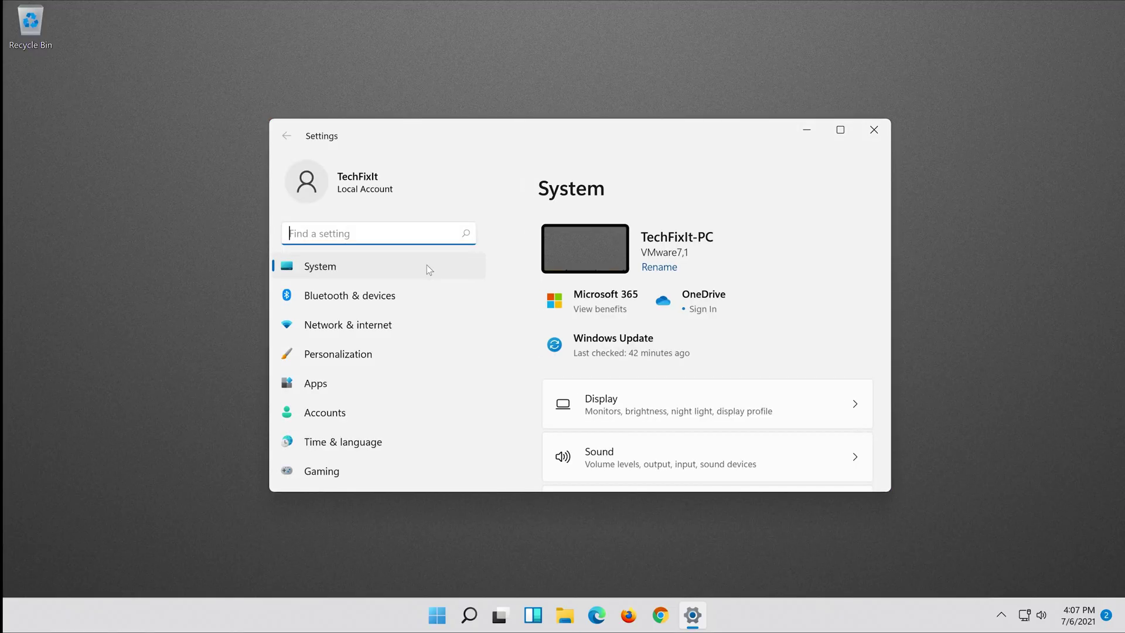
- Go to Privacy & security and scroll down to the Microphone entry
scroll(399, 351, "down", 3)
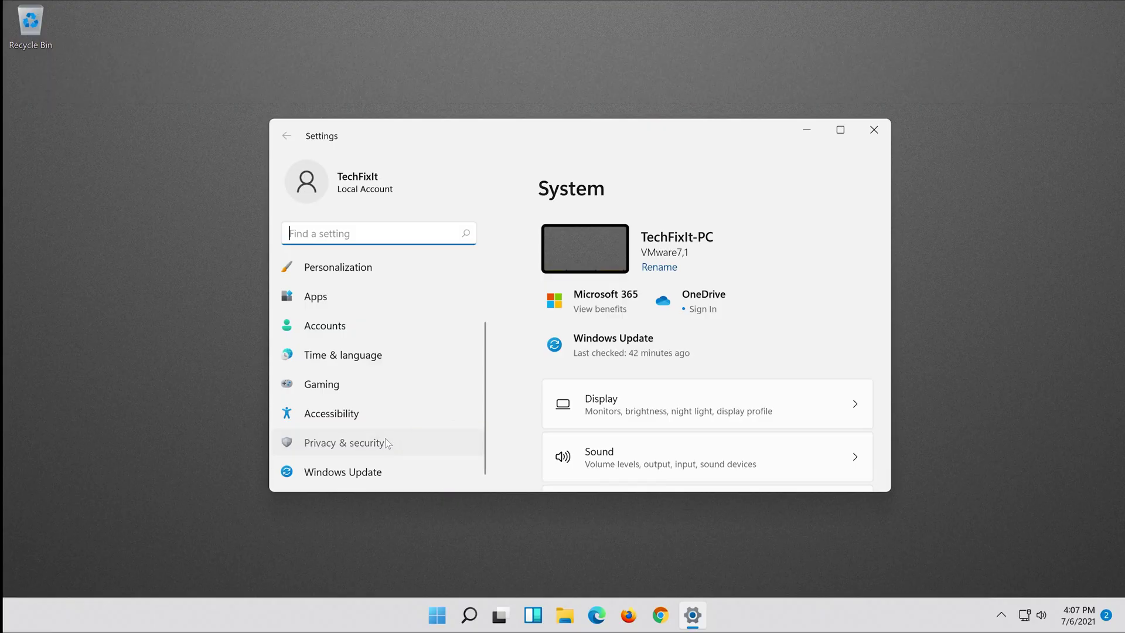
left_click(387, 442)
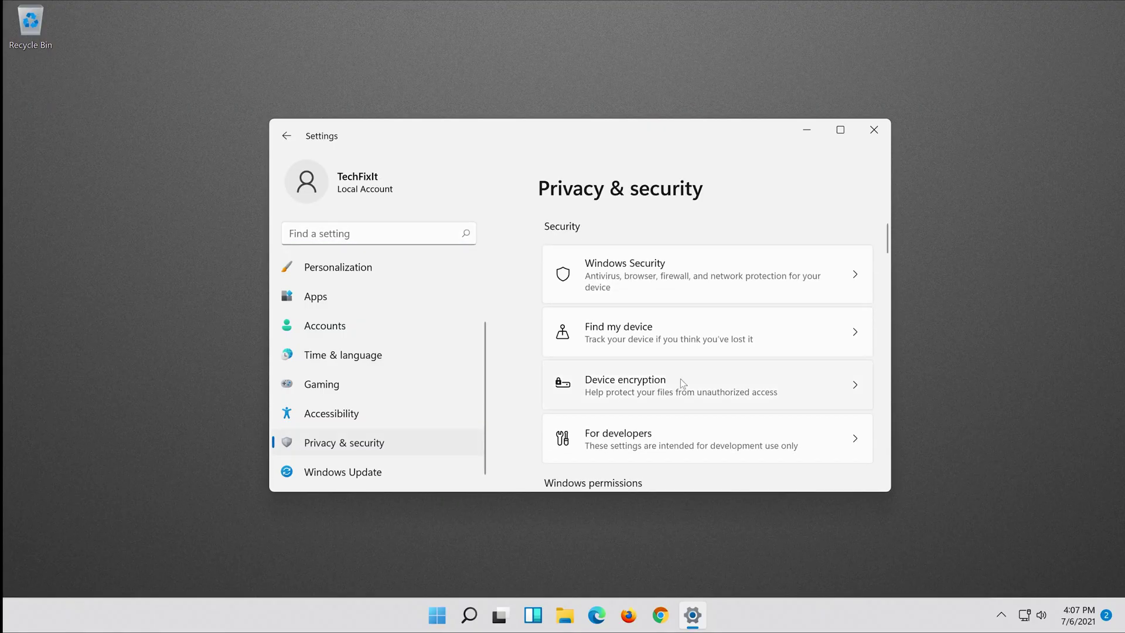
scroll(680, 378, "down", 5)
scroll(680, 378, "down", 6)
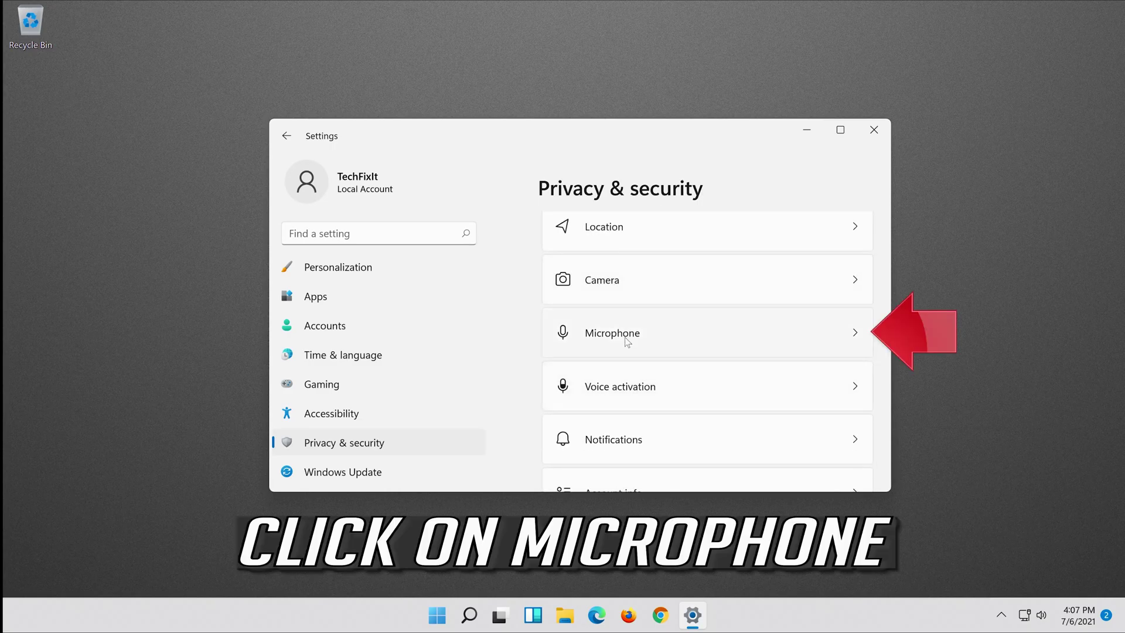
- Open Microphone privacy settings and turn on microphone access for this device and for apps
left_click(727, 340)
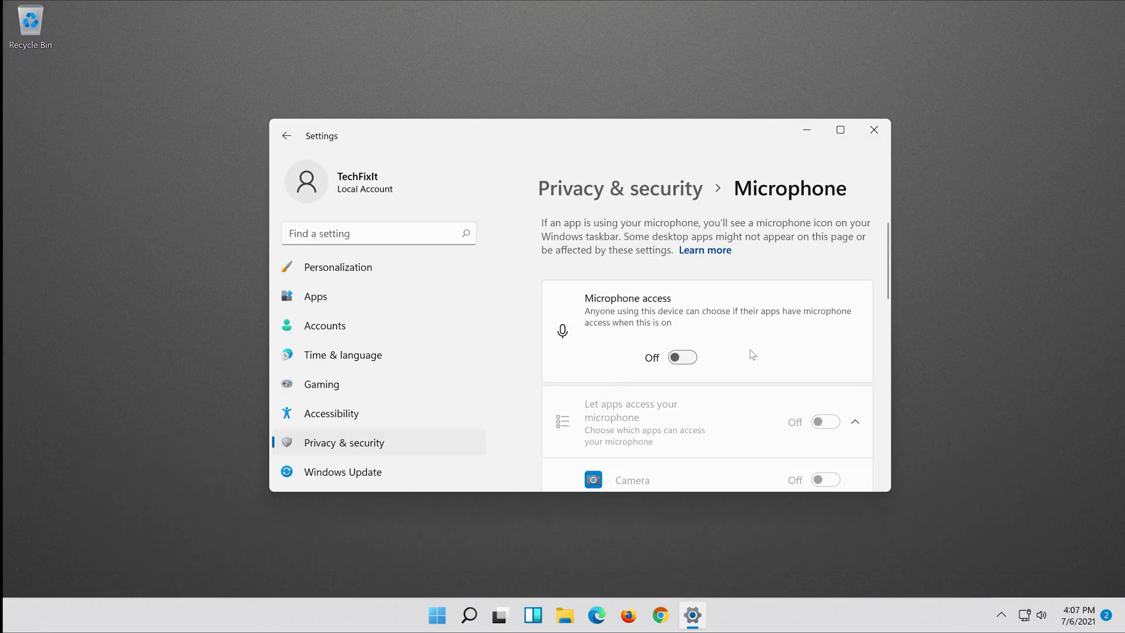
left_click(689, 357)
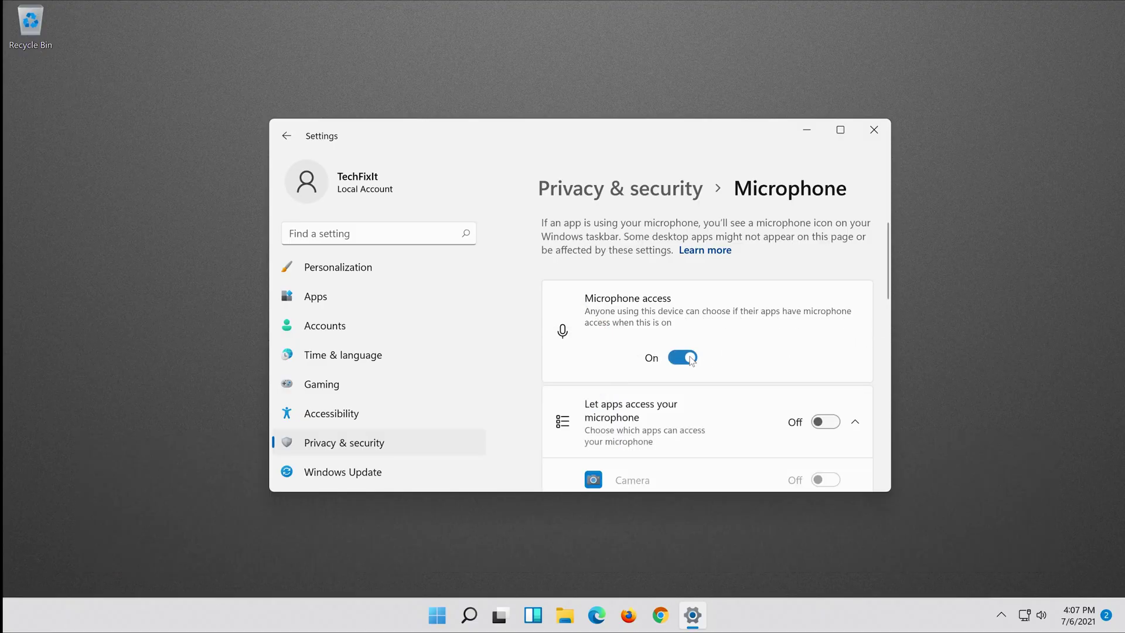
scroll(783, 306, "down", 2)
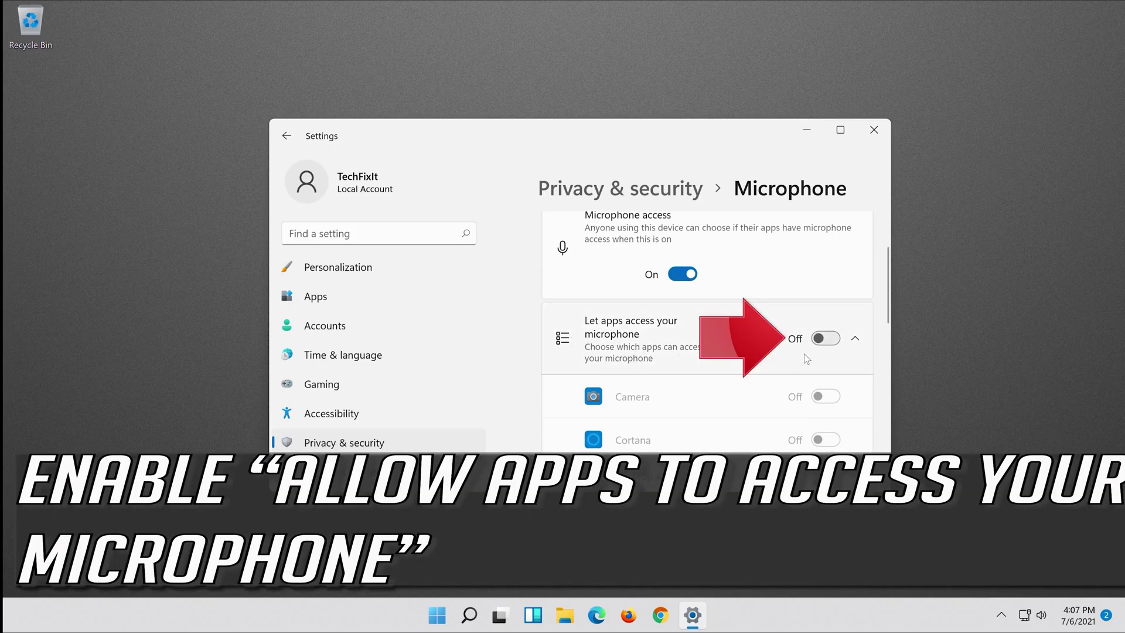
left_click(834, 340)
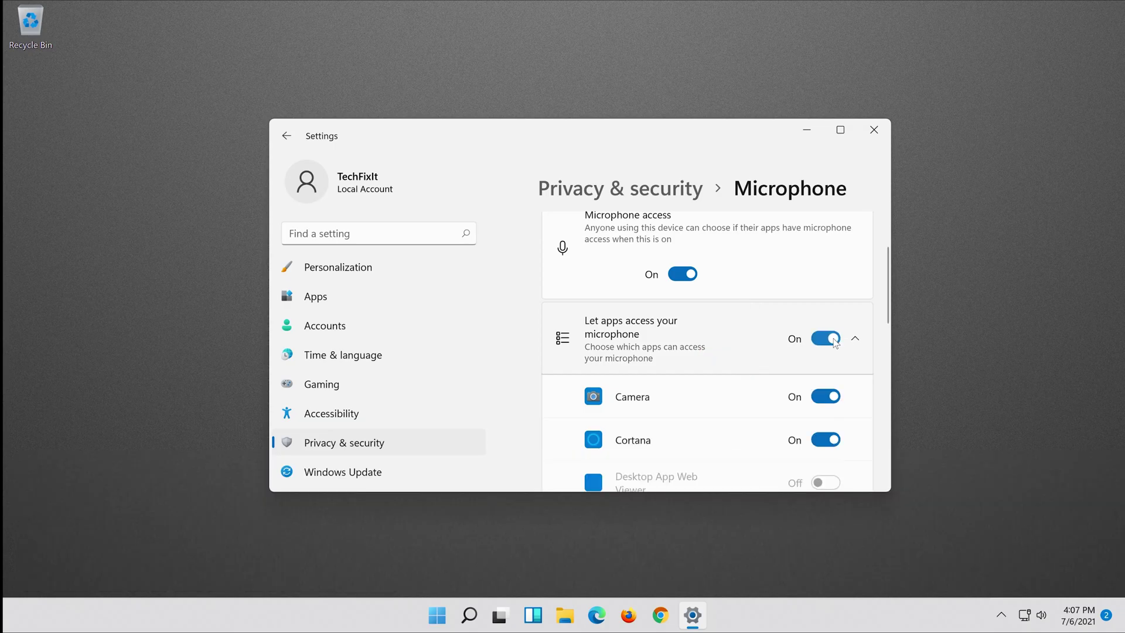
- Turn on desktop app microphone access, then close Settings and open an empty Windows Search
scroll(779, 316, "down", 3)
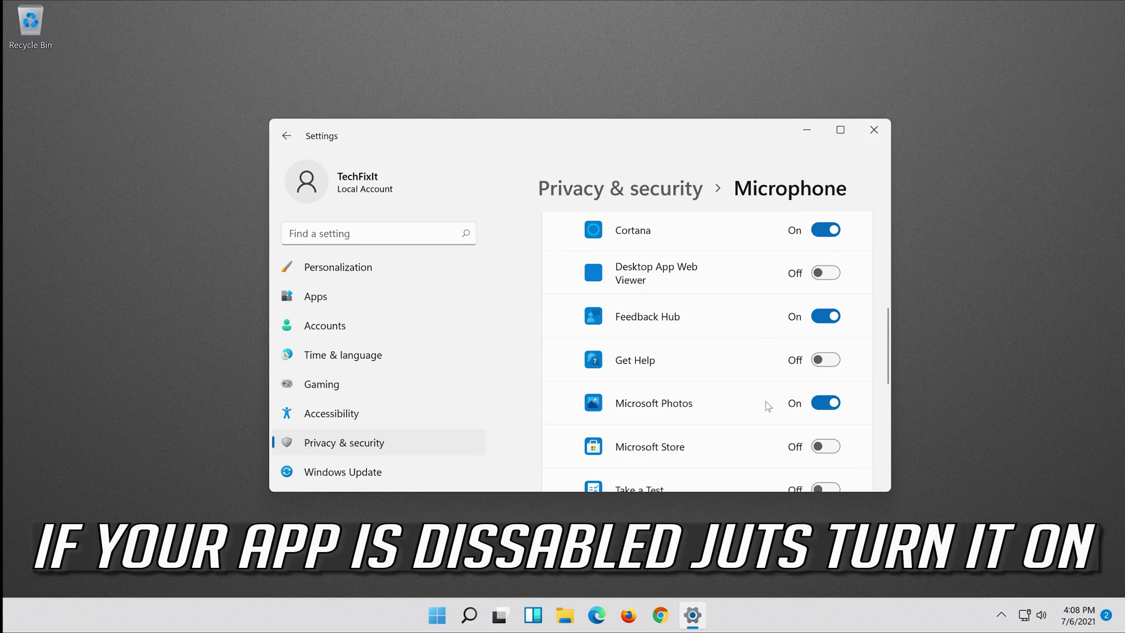
scroll(776, 408, "down", 1)
scroll(779, 410, "down", 4)
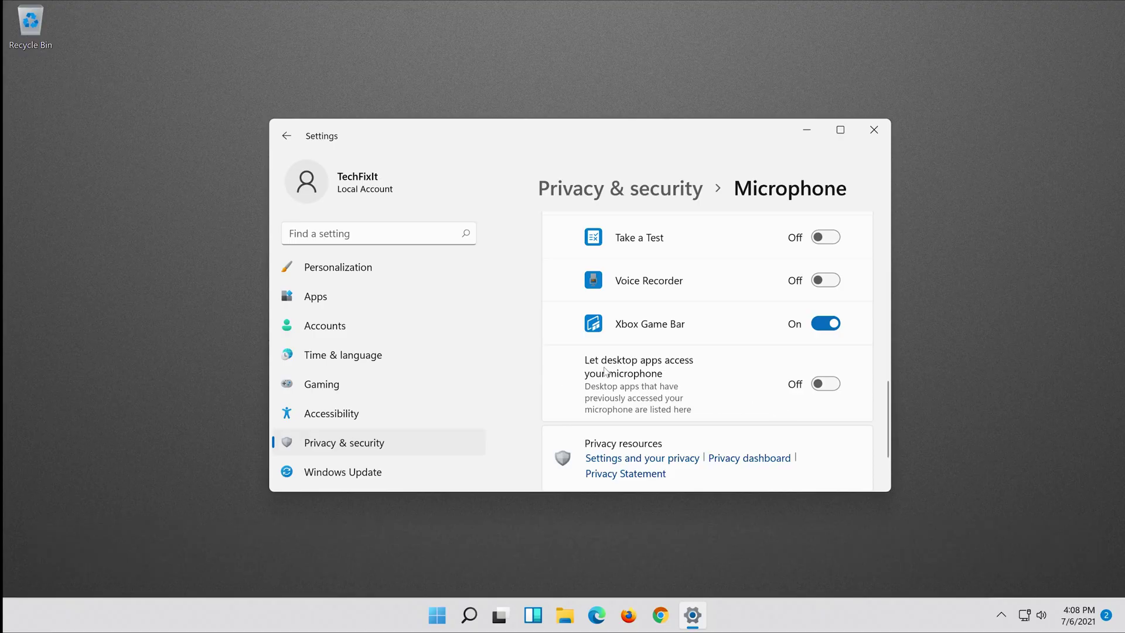
left_click(829, 389)
left_click(878, 128)
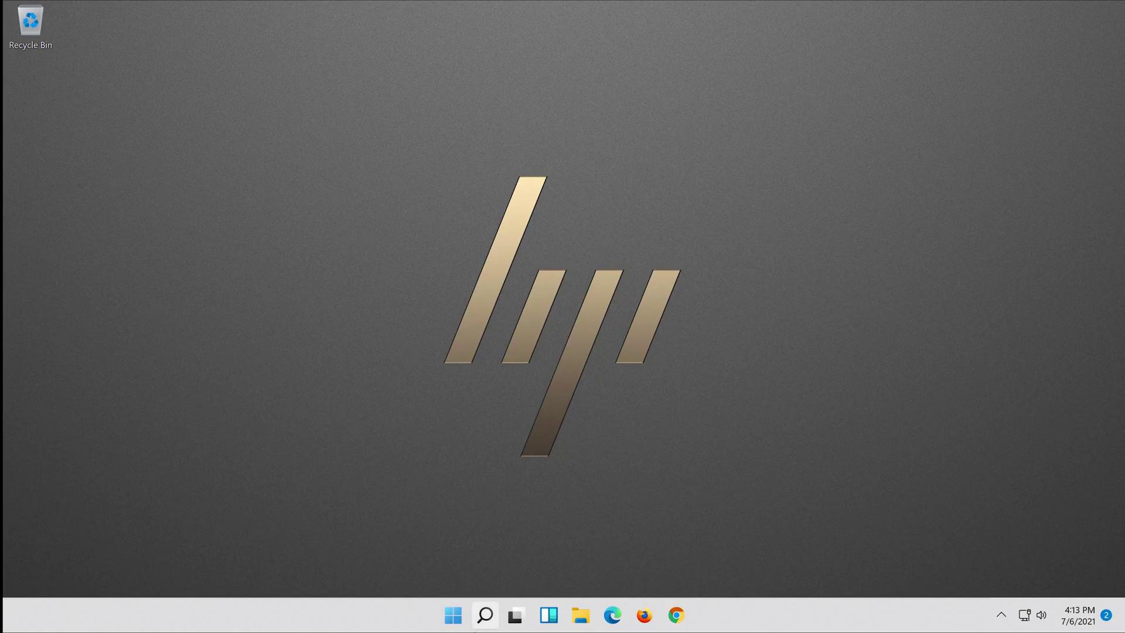
left_click(474, 629)
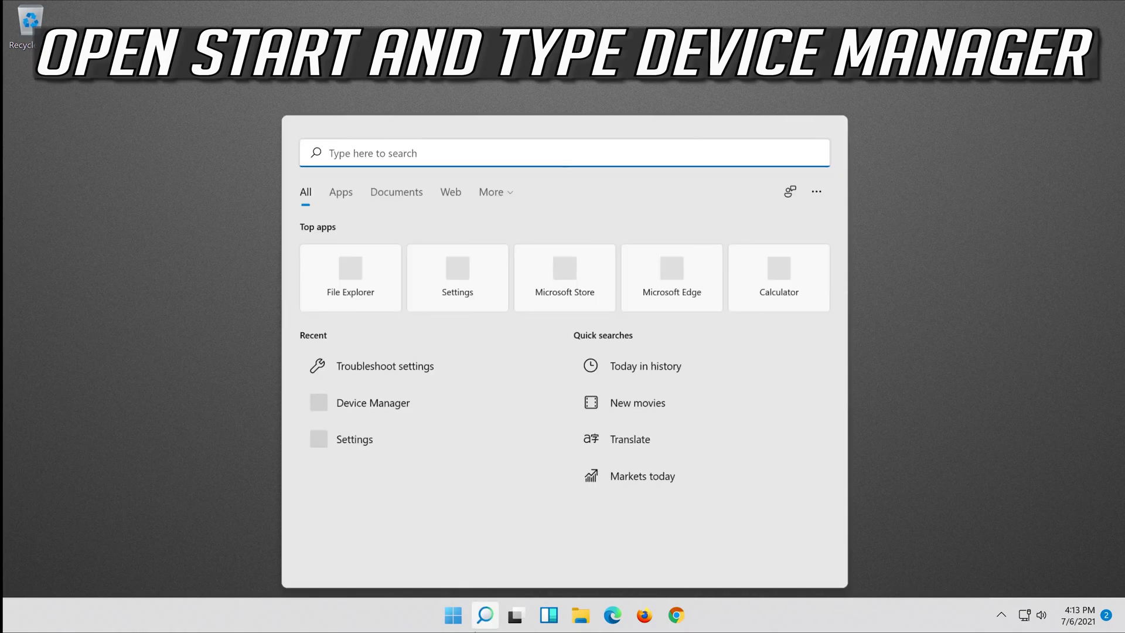
- Search for 'device manager' and launch Device Manager from the best match
type("devic")
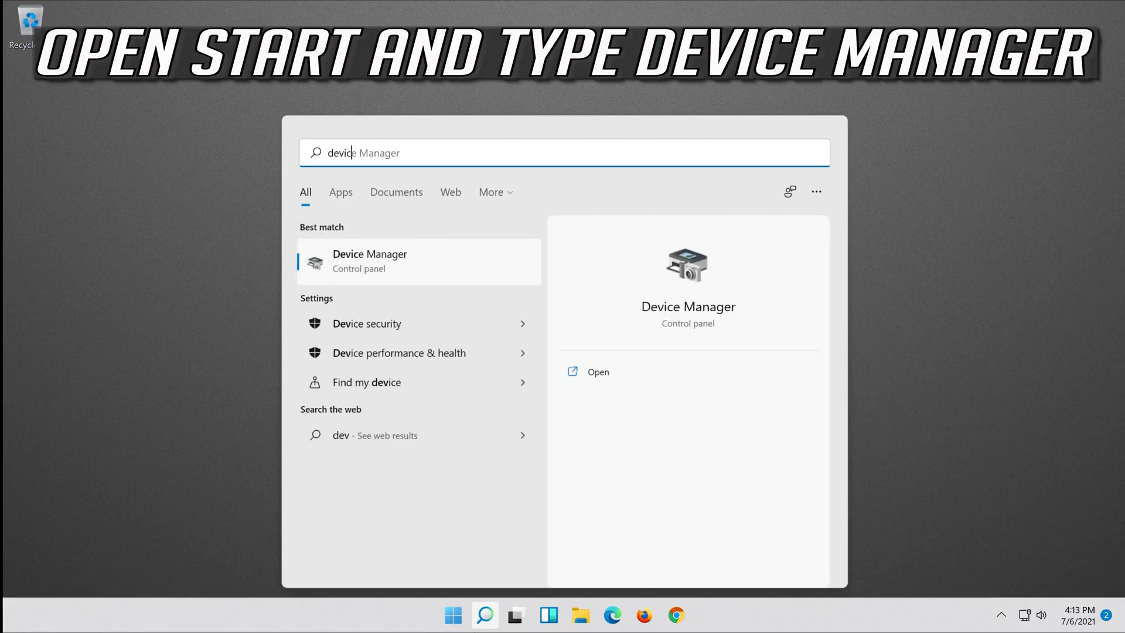
type("e manager")
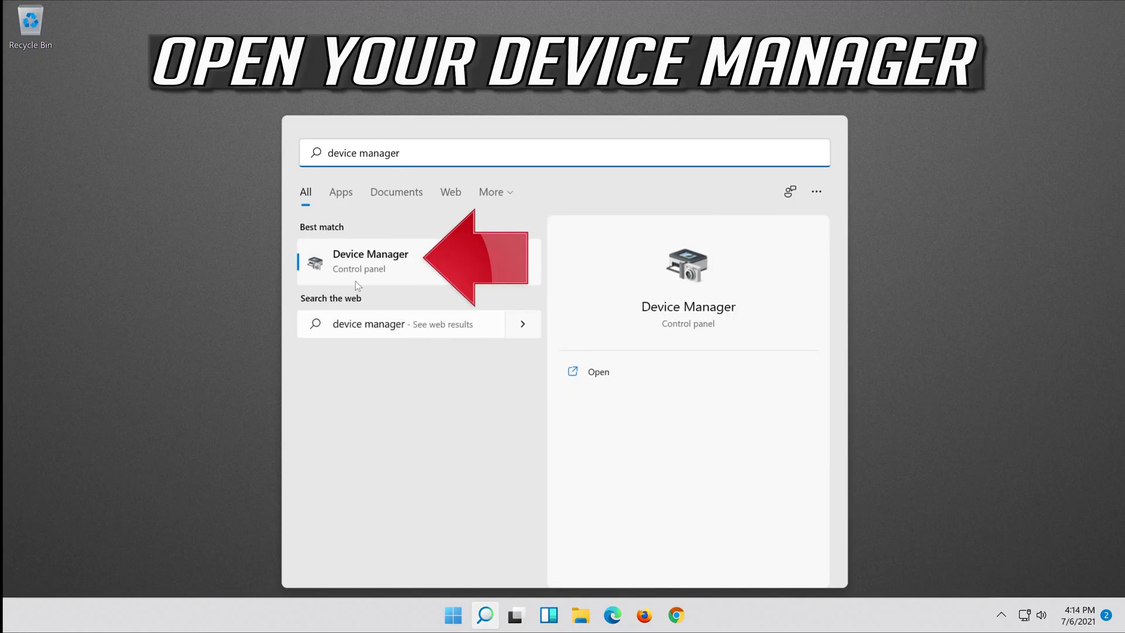
left_click(437, 260)
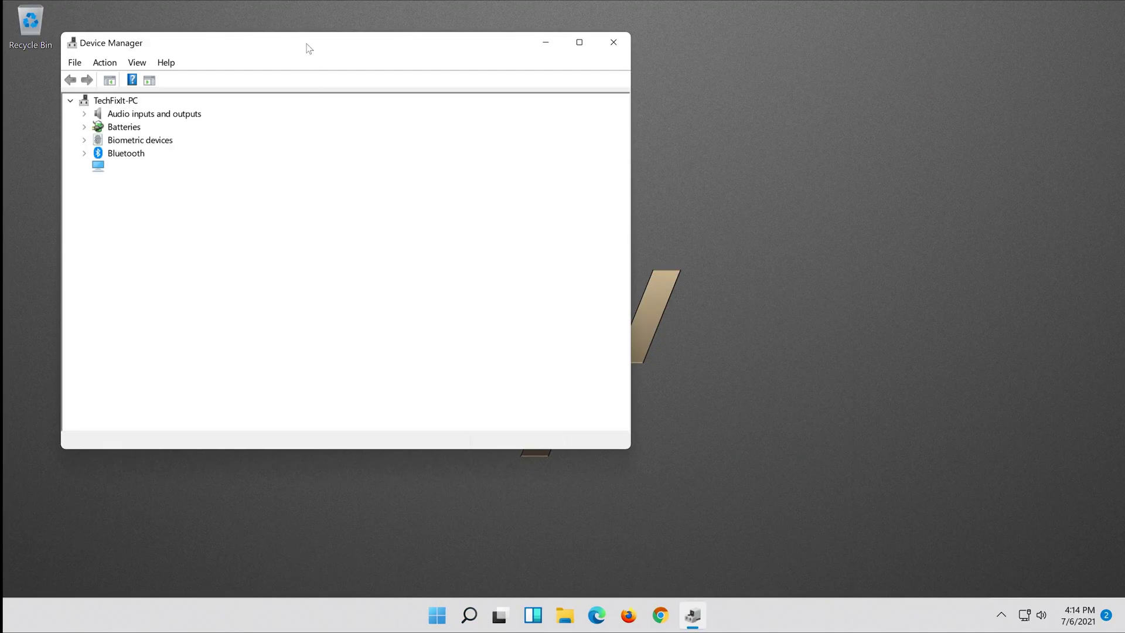
- Expand Audio inputs and outputs and open Properties for Microphone (High Definition Audio Device)
left_click_drag(309, 49, 589, 102)
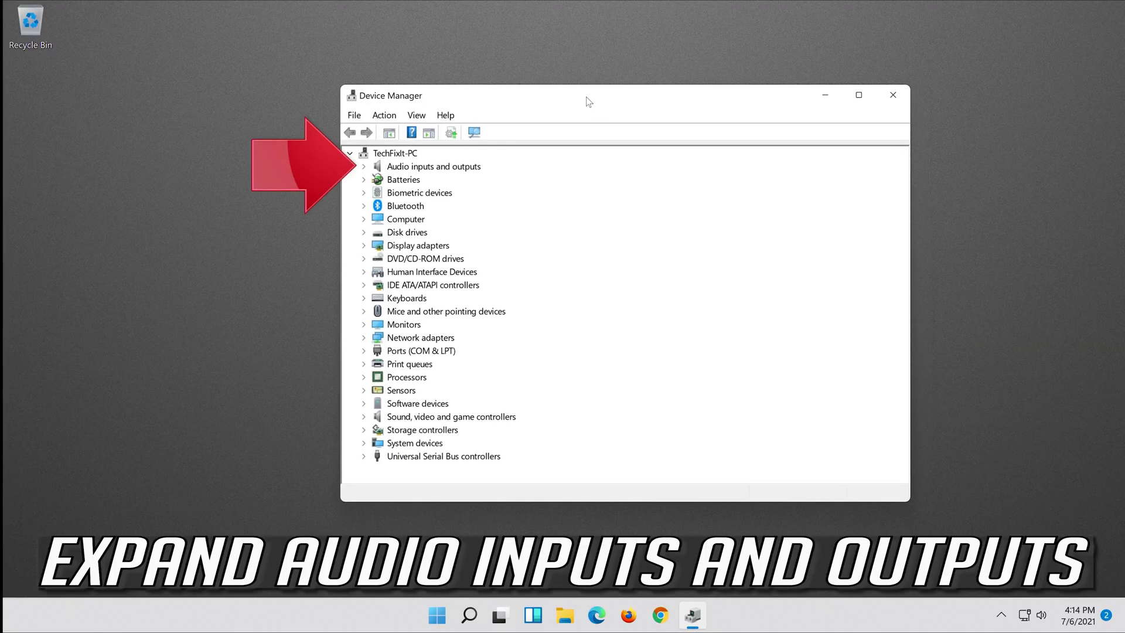
left_click(364, 167)
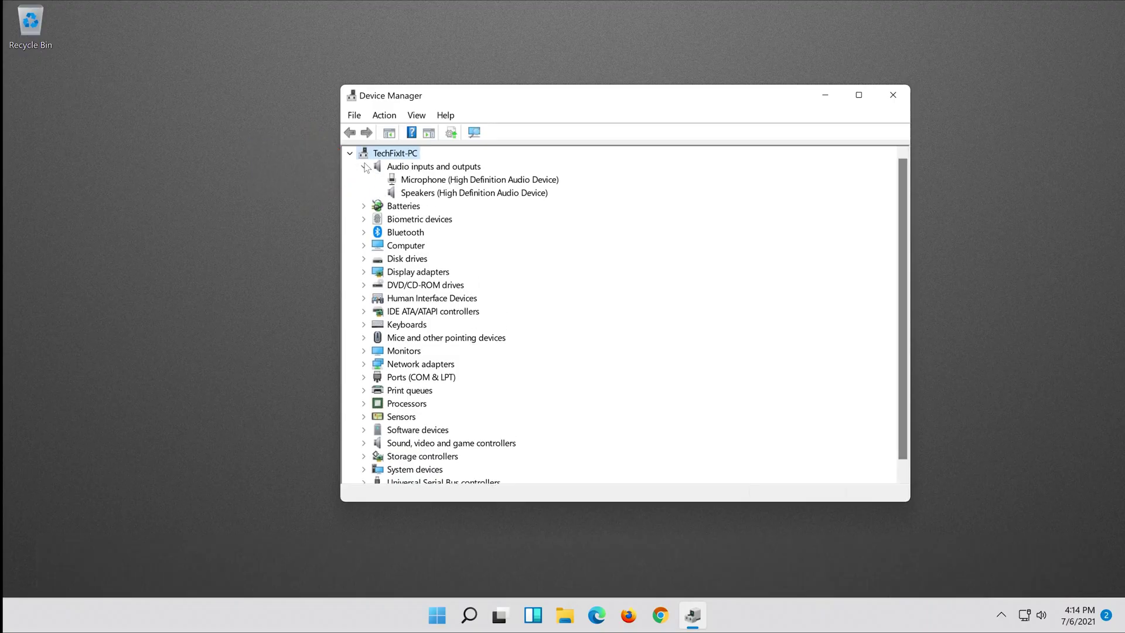
left_click(430, 181)
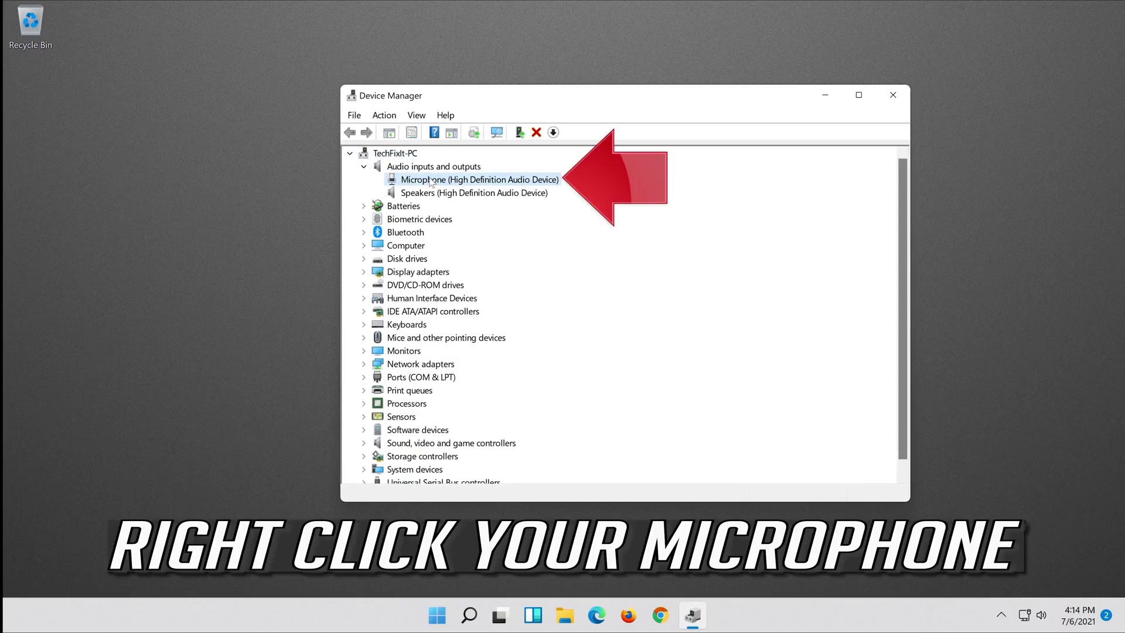
right_click(477, 183)
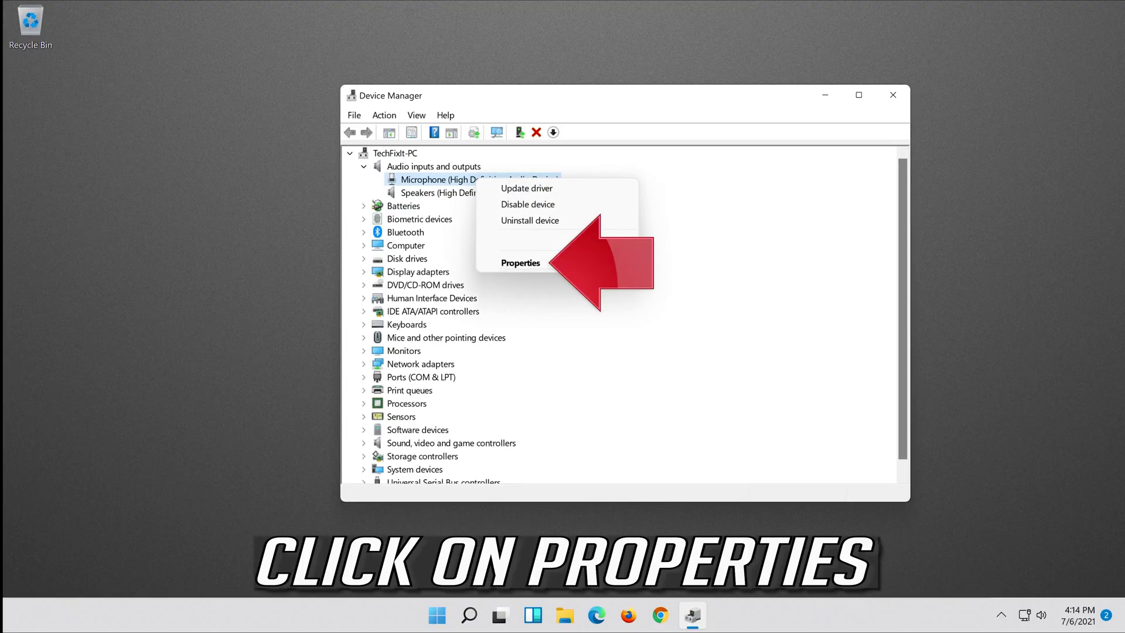
left_click(568, 263)
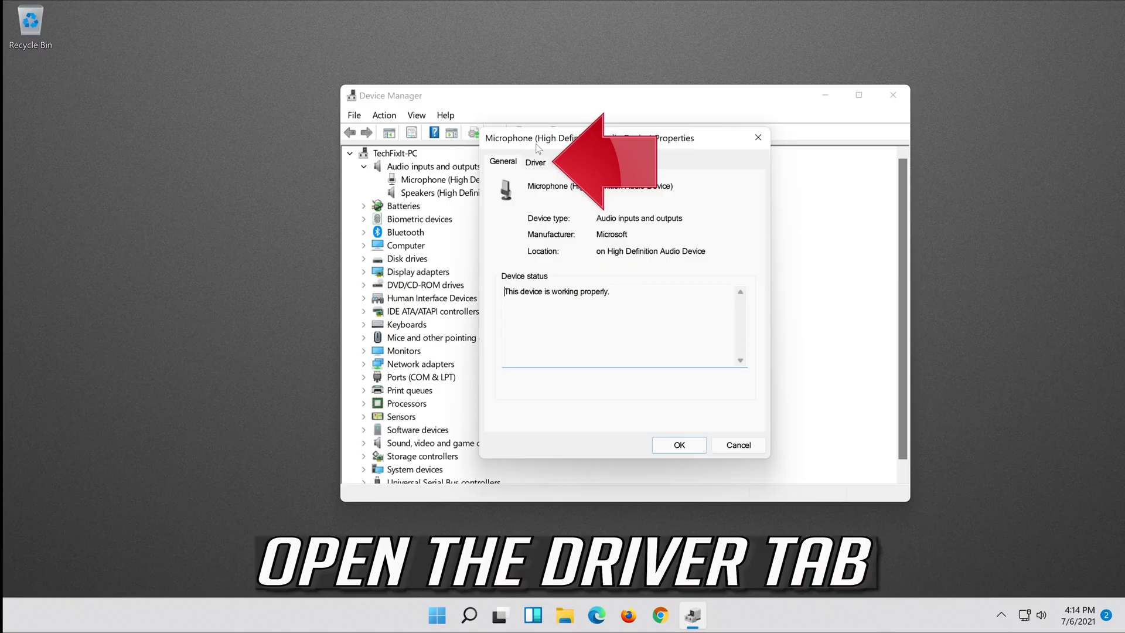
- Uninstall the microphone from its Driver tab, confirm, and close Device Manager
left_click(540, 164)
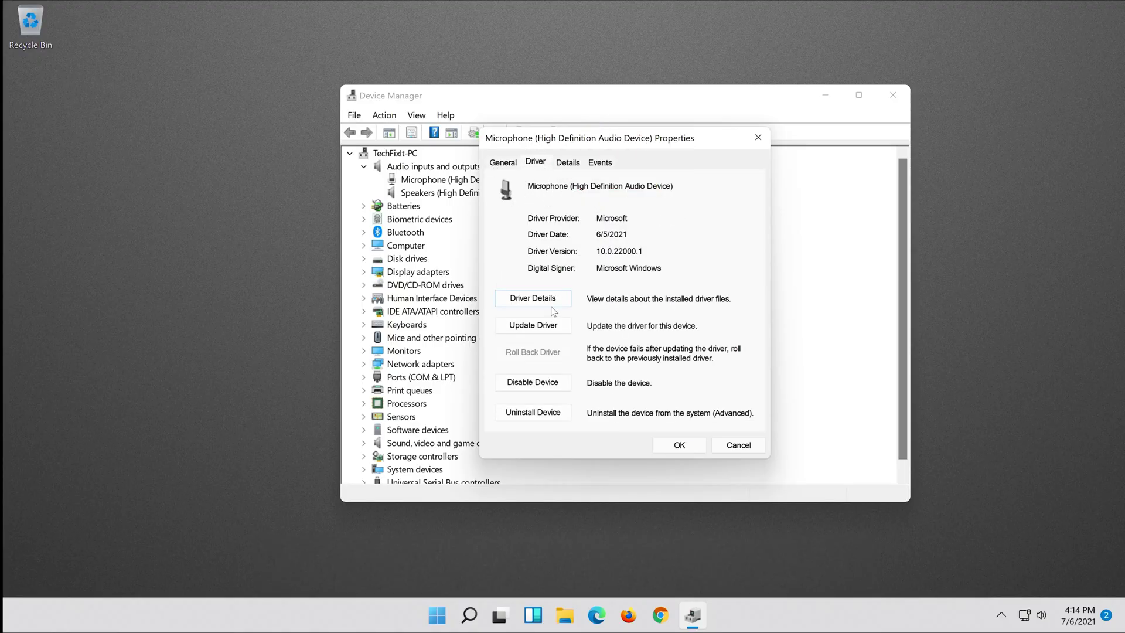
left_click(556, 414)
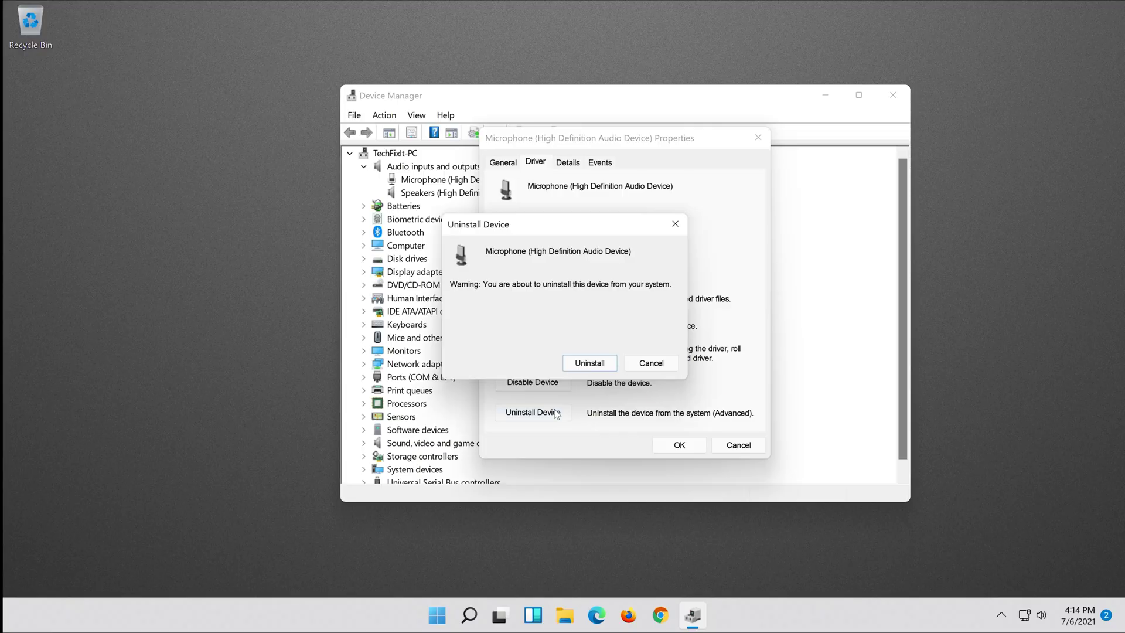
left_click(588, 364)
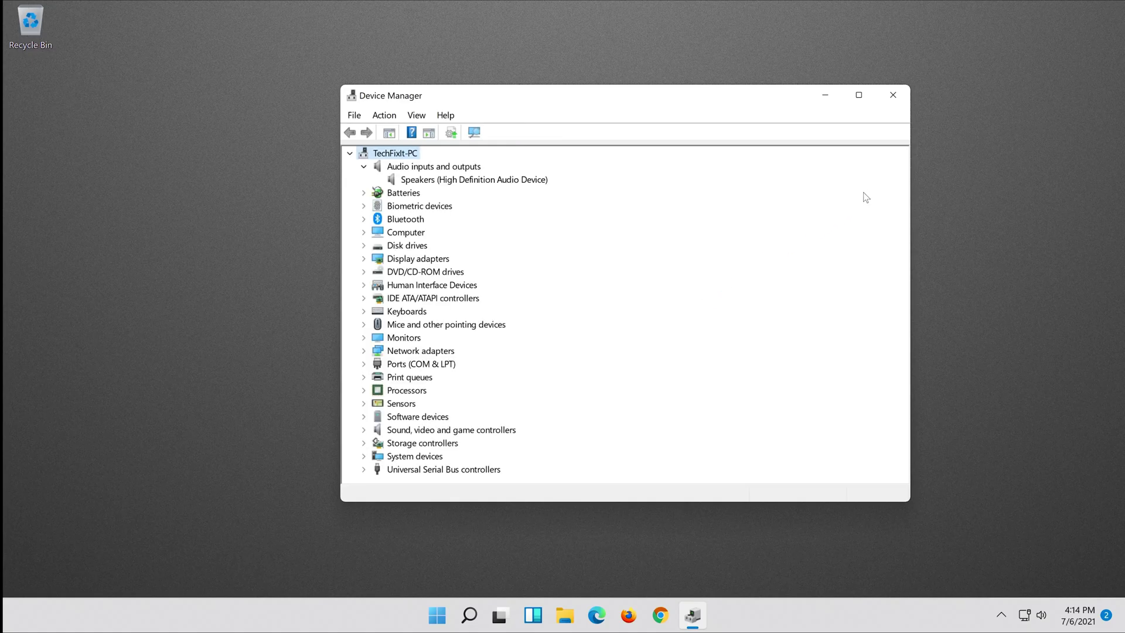
left_click(893, 95)
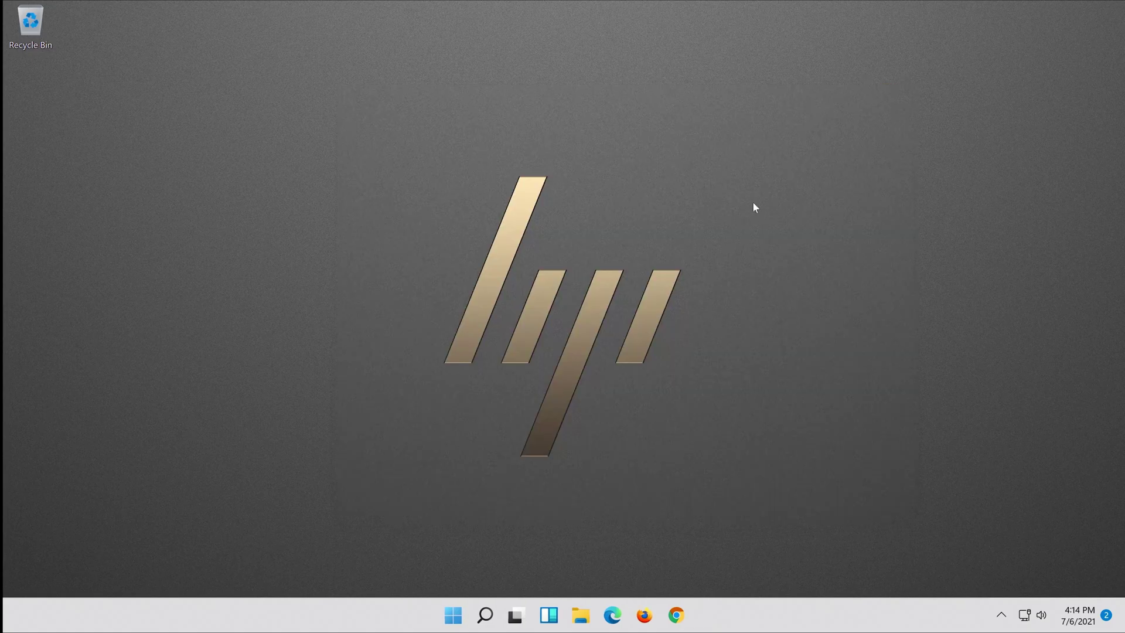
- Bring up the Start menu power options to restart the PC
left_click(447, 625)
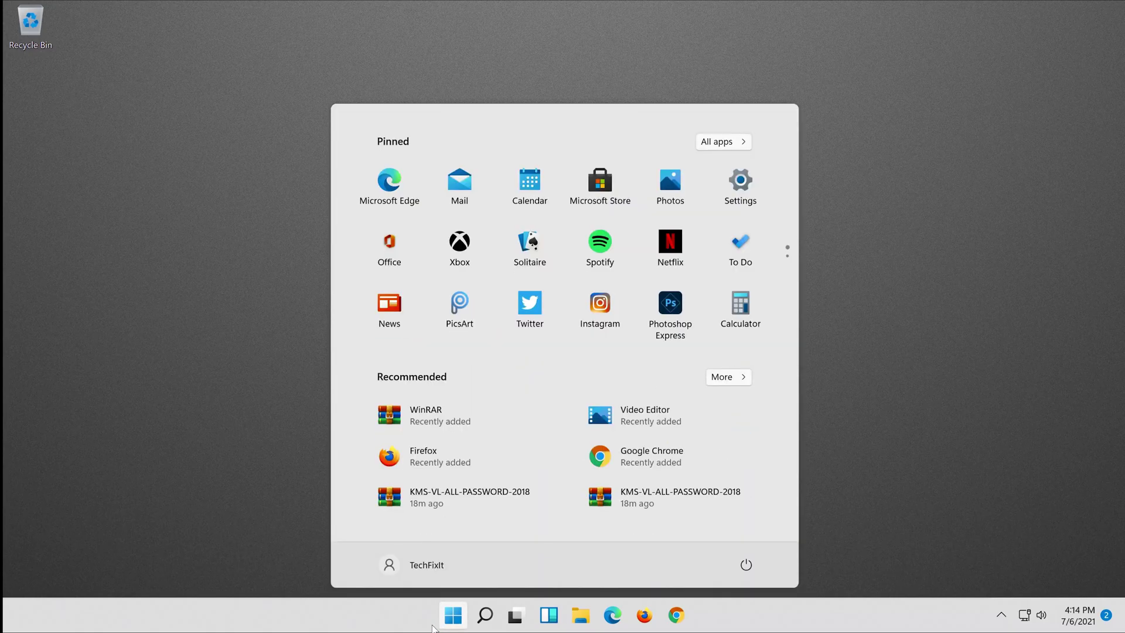
left_click(746, 565)
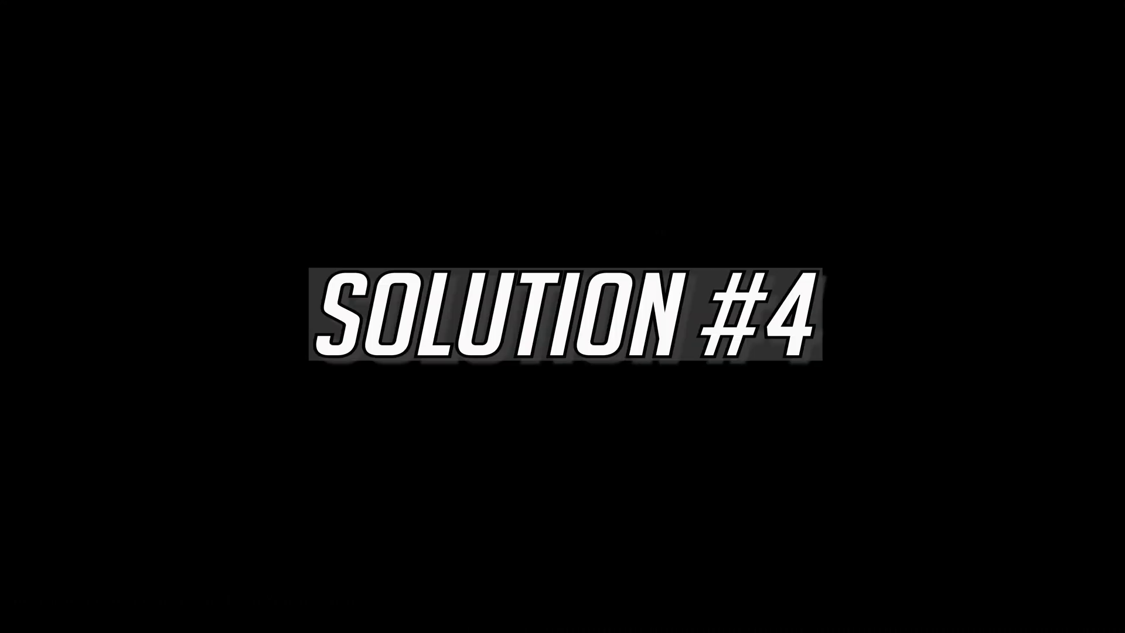
- Search 'troubleshoot settings' and open the System > Troubleshoot settings page
left_click(475, 617)
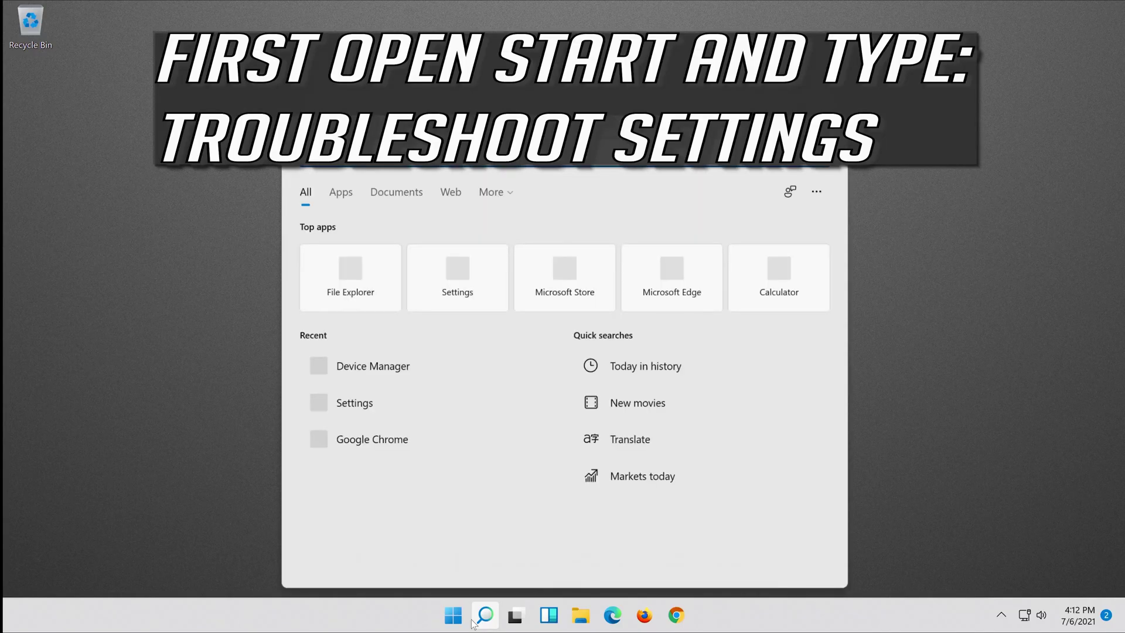
type("troubleshoo")
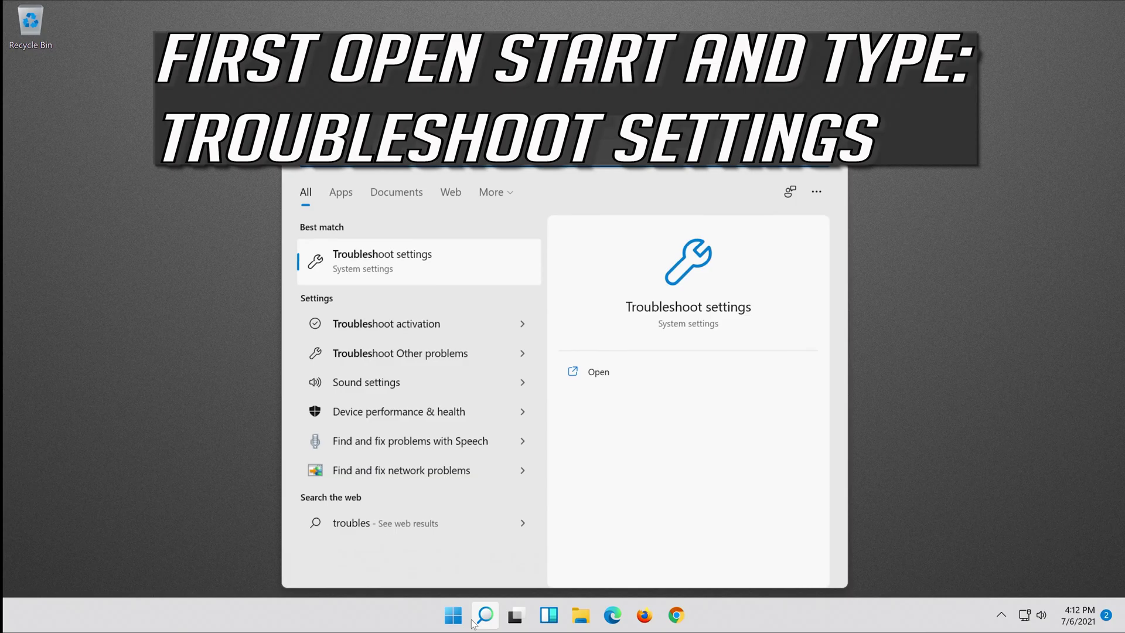
type("t settings")
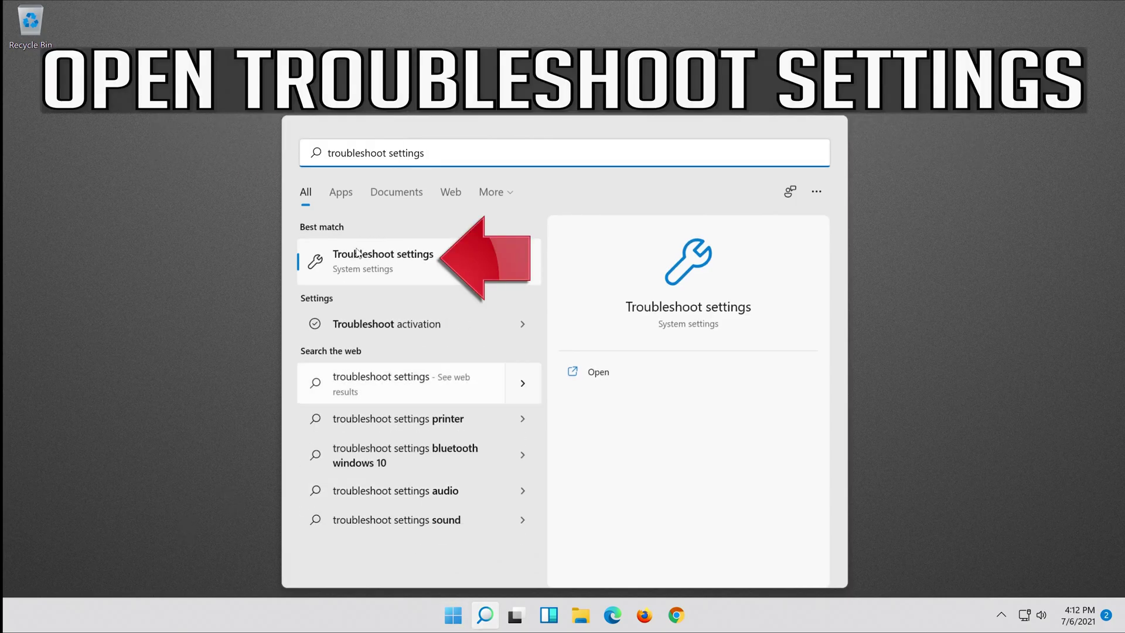
left_click(418, 264)
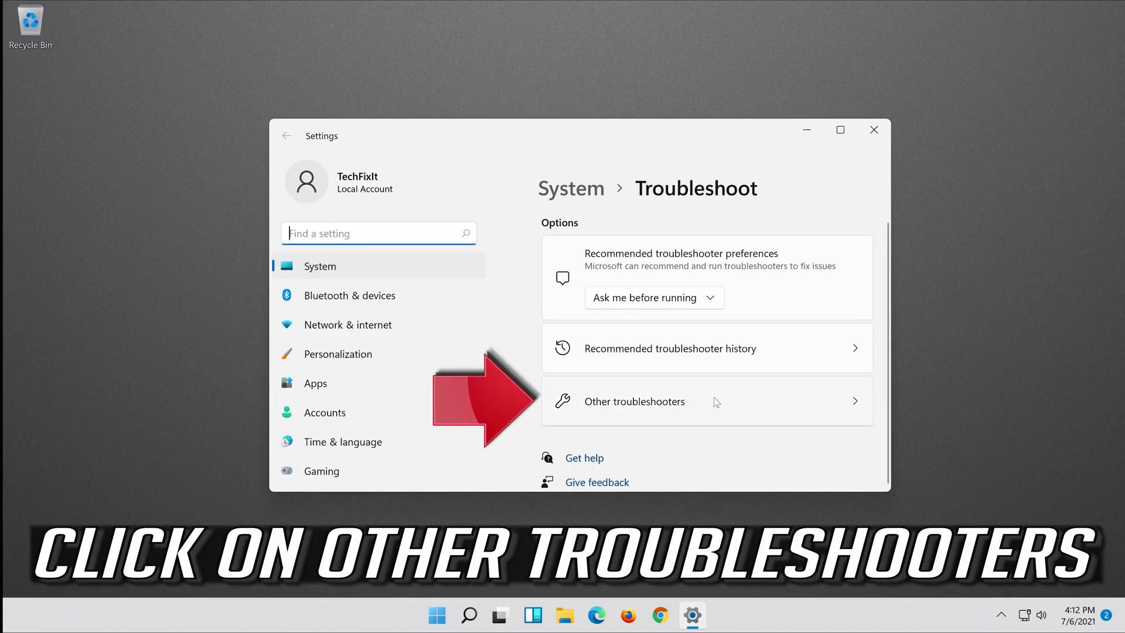
- Run the Recording Audio troubleshooter from the Other troubleshooters list
left_click(853, 403)
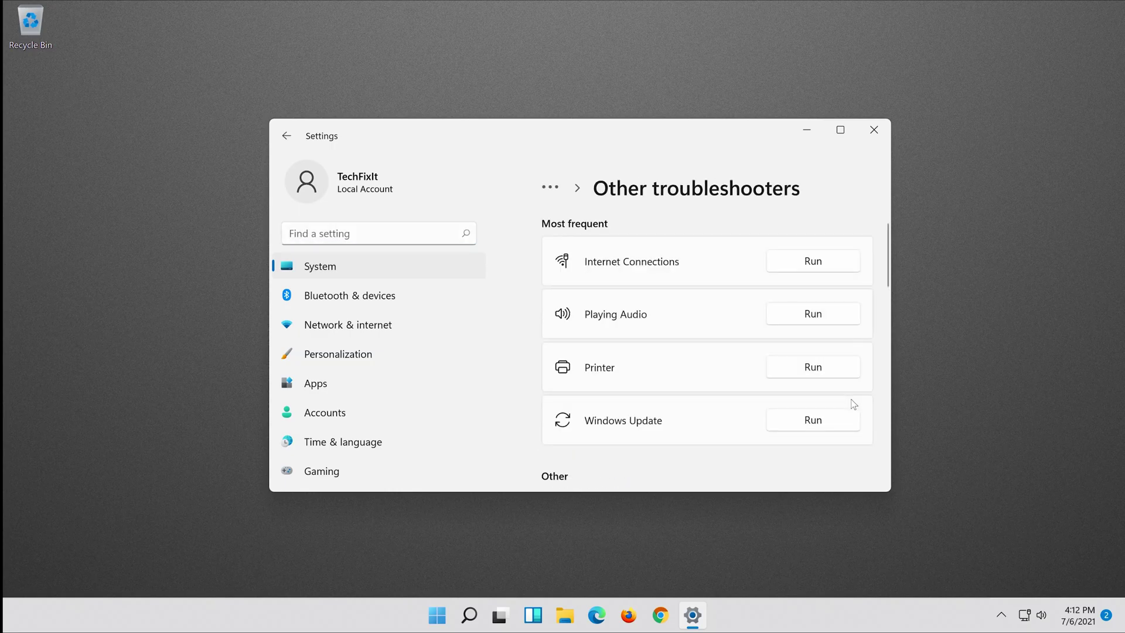
scroll(715, 414, "down", 5)
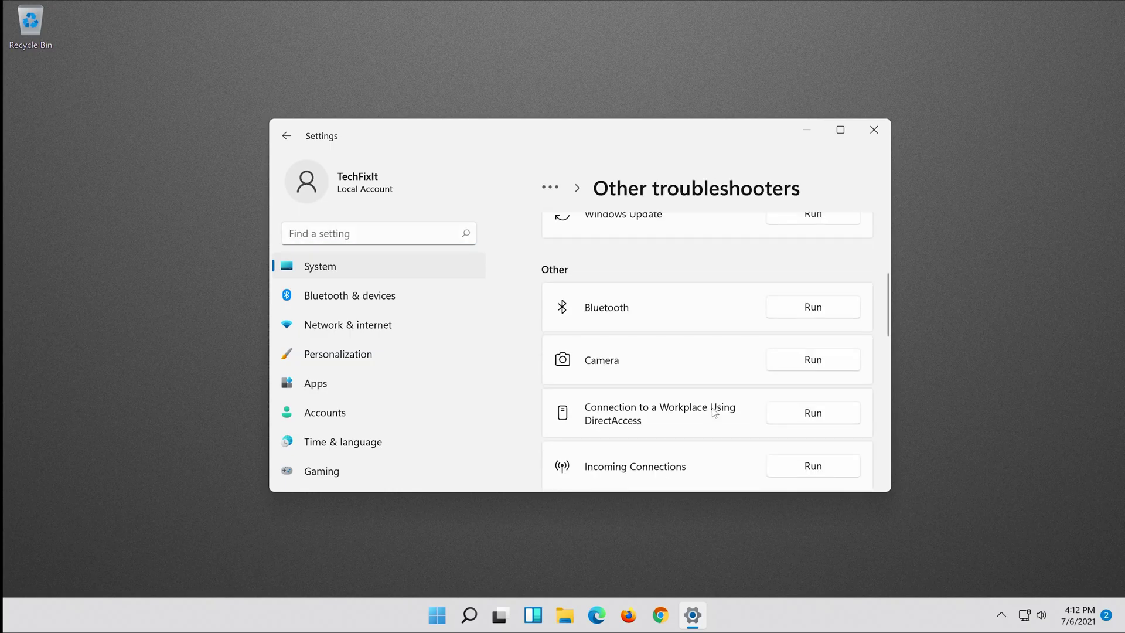
scroll(714, 412, "down", 5)
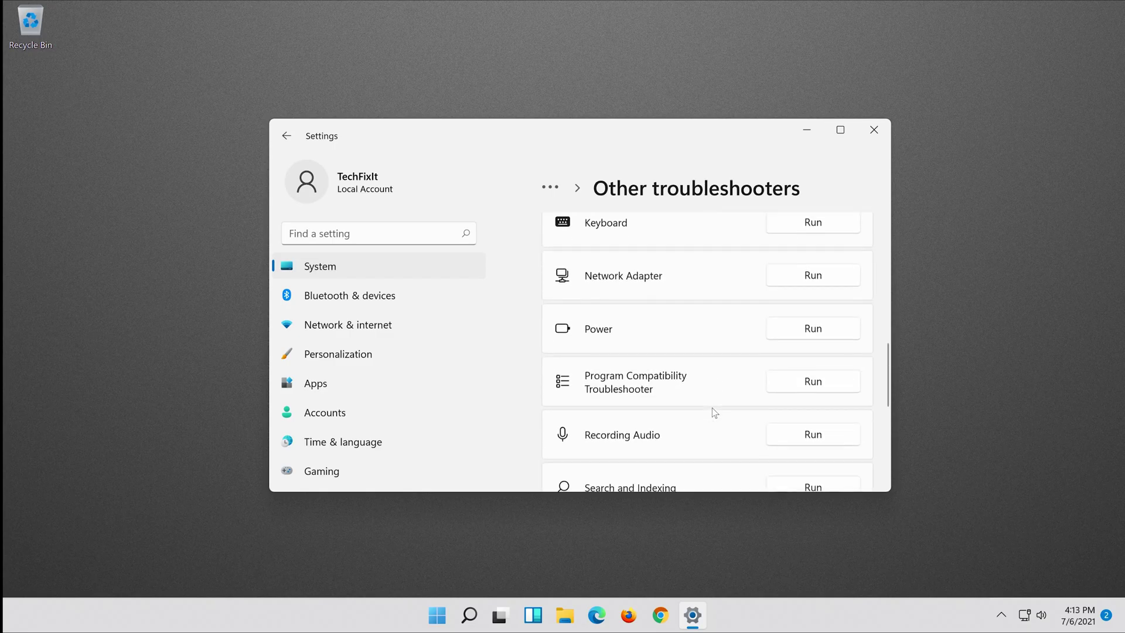
scroll(711, 408, "down", 2)
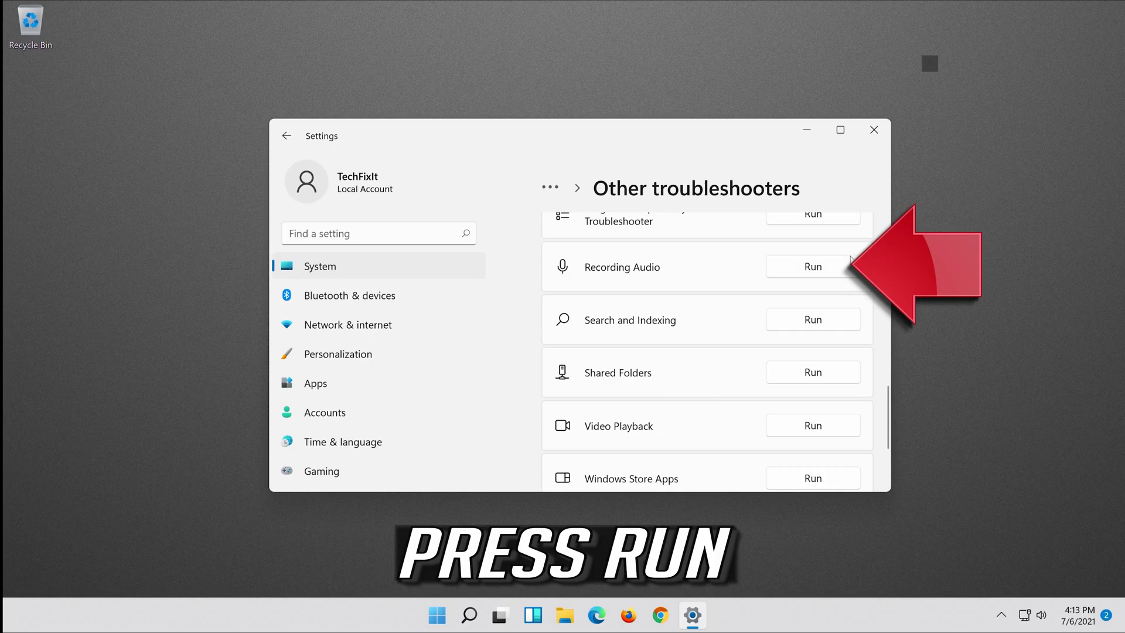
left_click(823, 264)
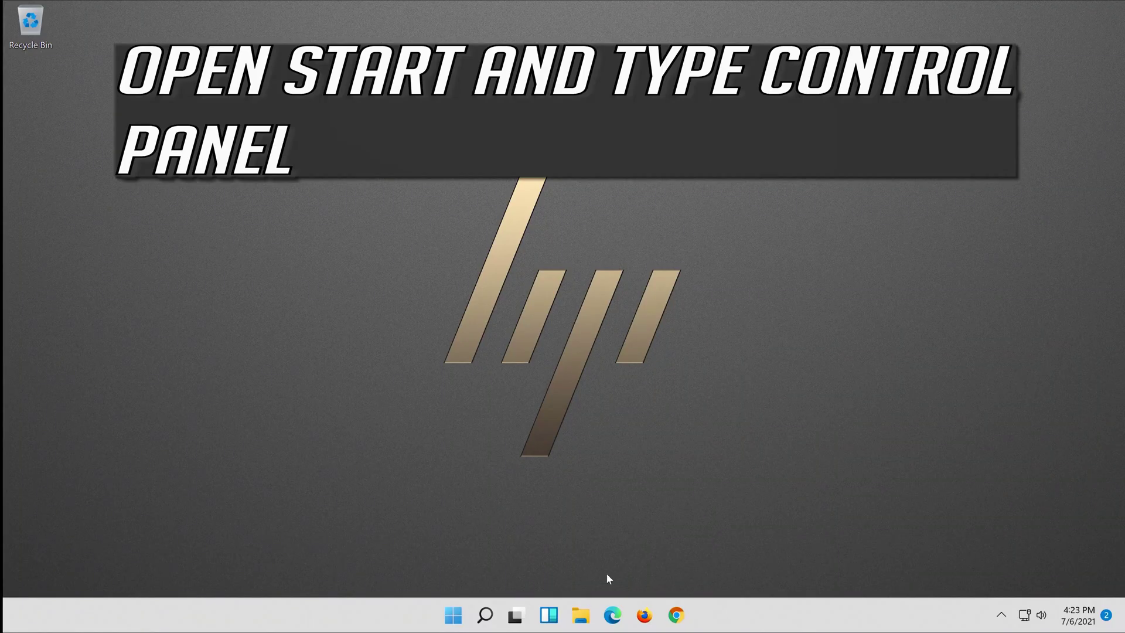
- Search 'control panel', open Control Panel, and go to Hardware and Sound
left_click(484, 615)
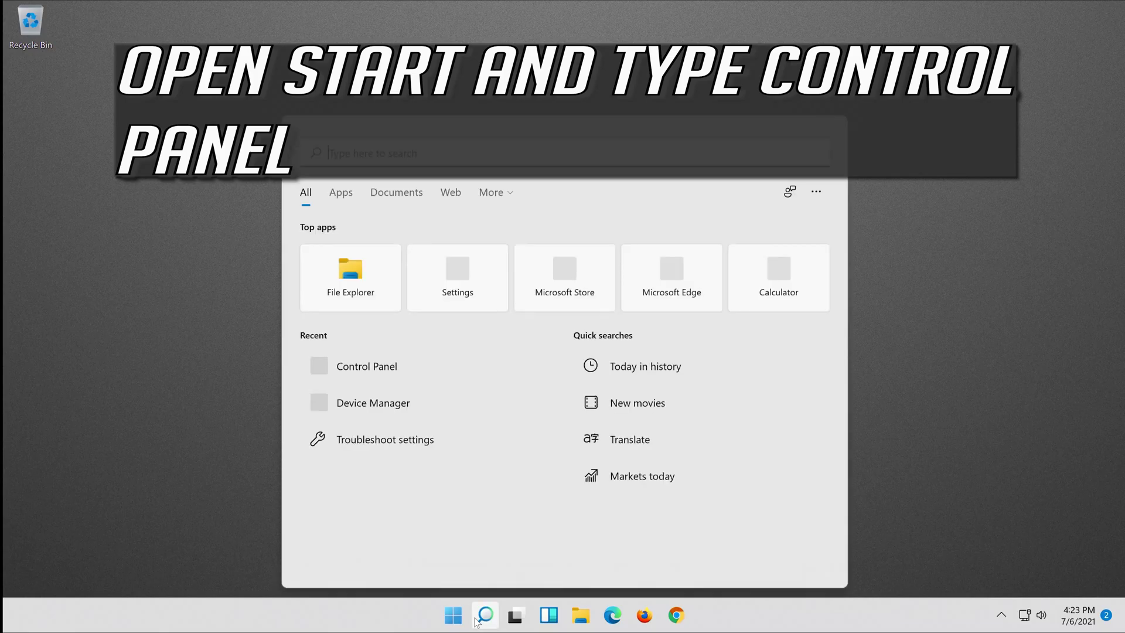
type("control panel")
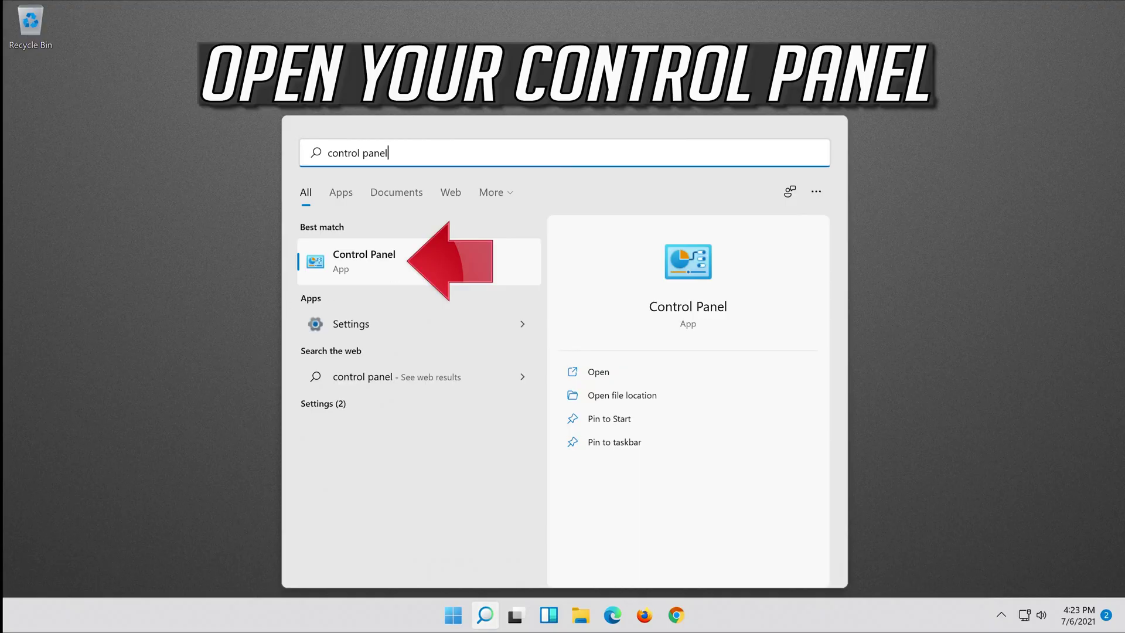
left_click(455, 256)
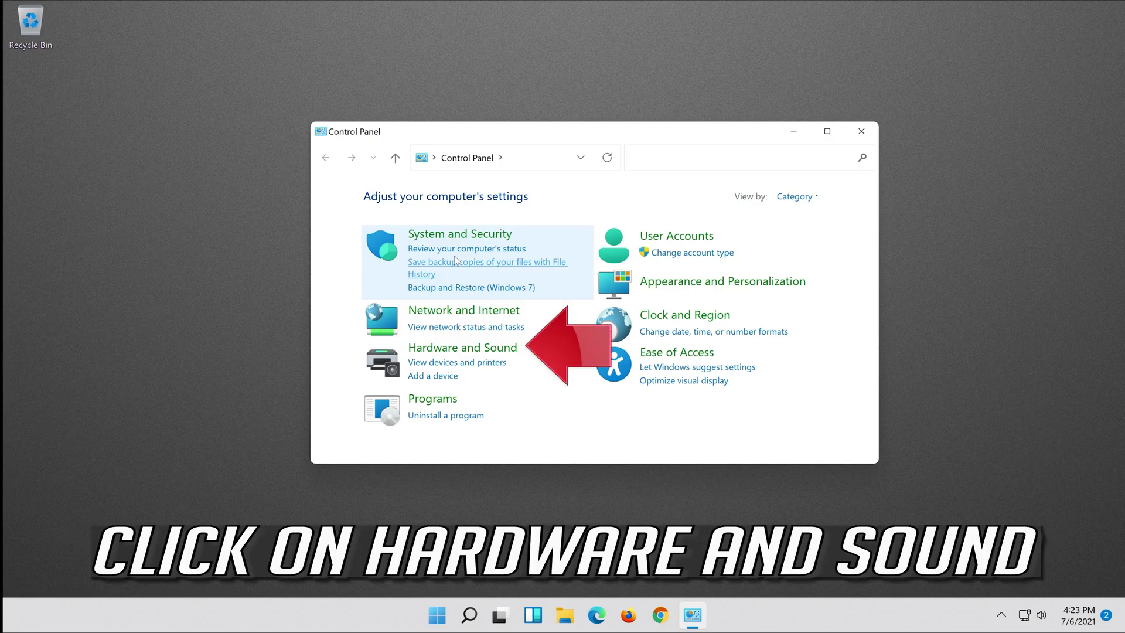
left_click(467, 349)
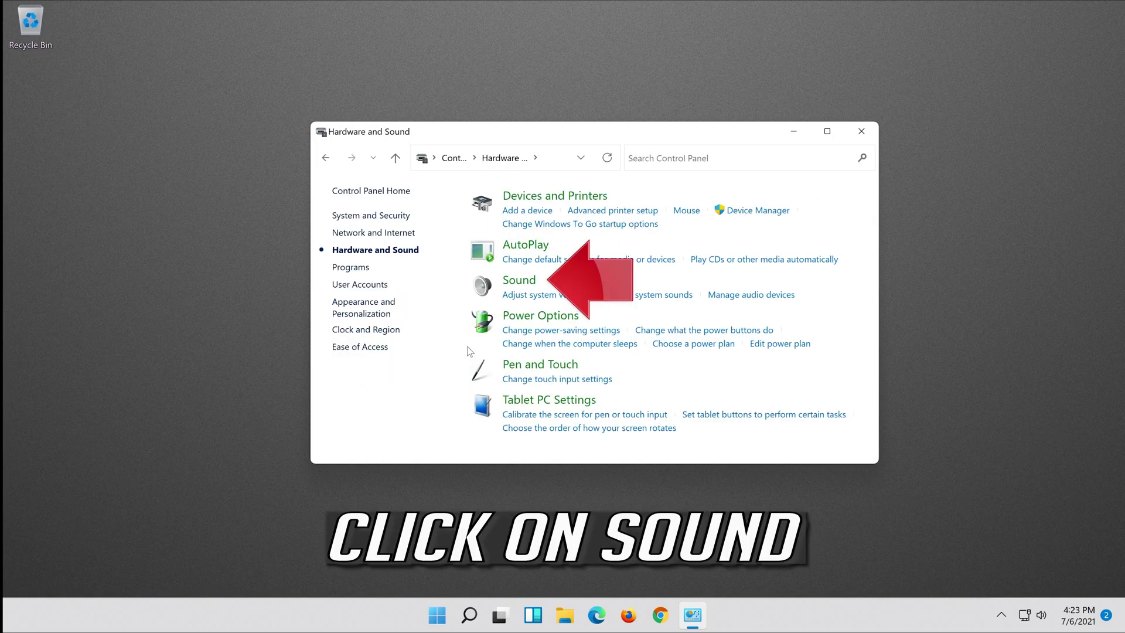
- Open Sound, close Control Panel behind it, and select Microphone on the Recording tab
left_click(518, 283)
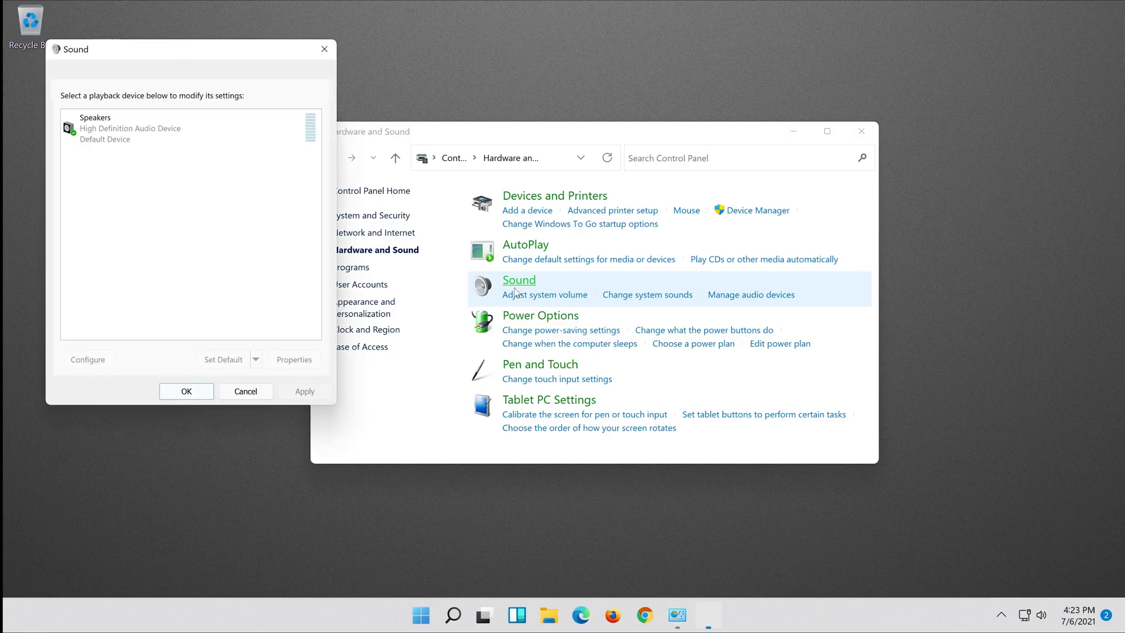
left_click_drag(217, 60, 621, 117)
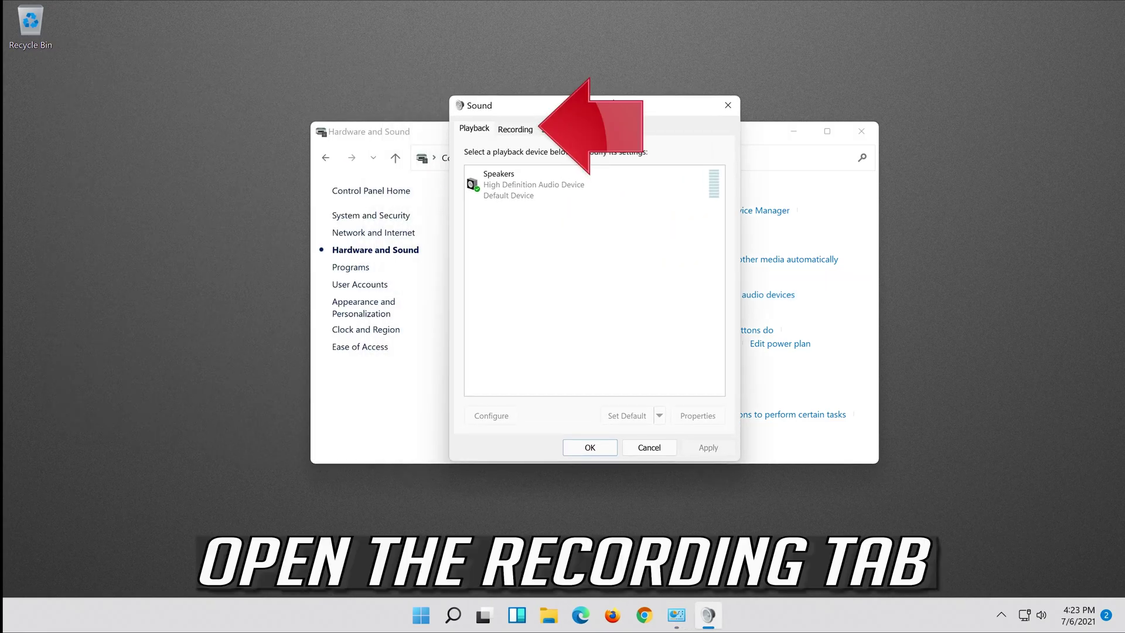
left_click(861, 130)
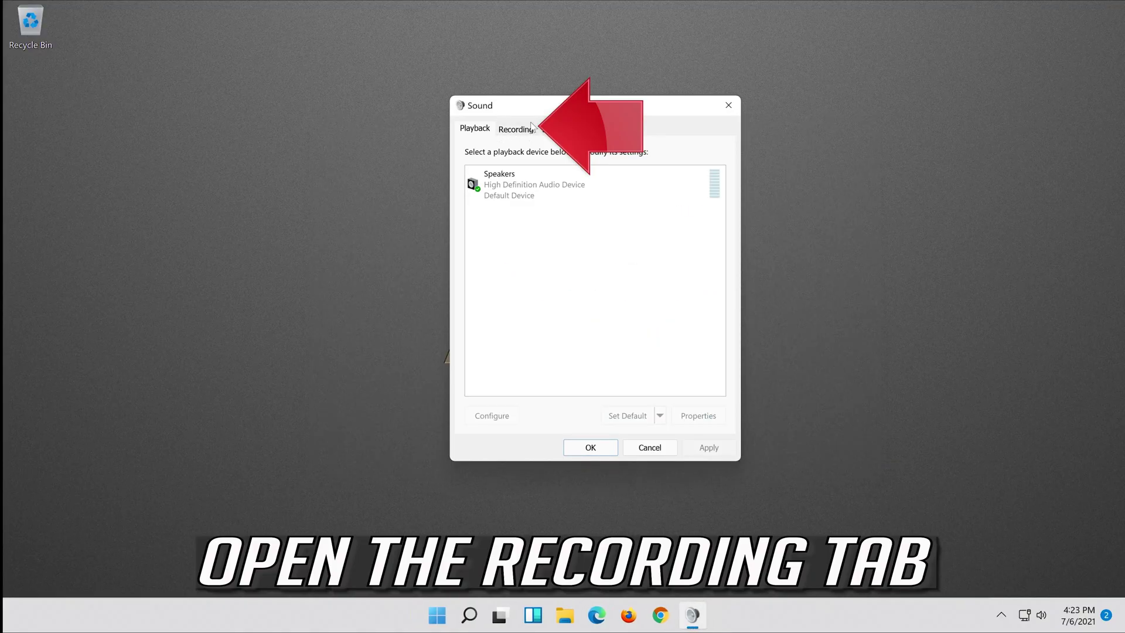
left_click(516, 132)
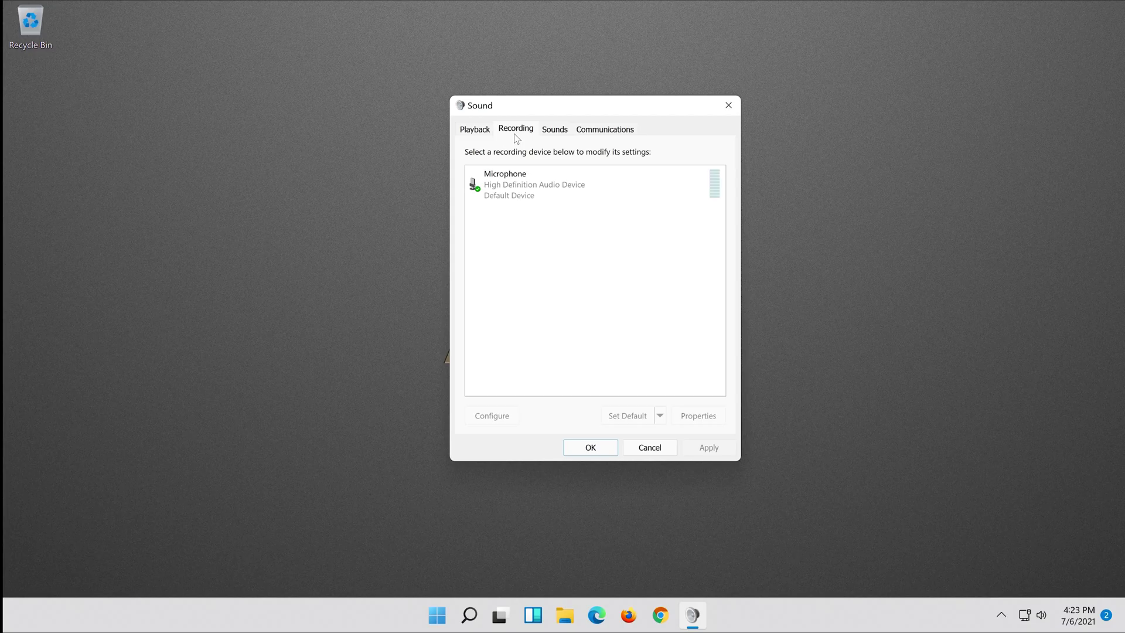
left_click(523, 186)
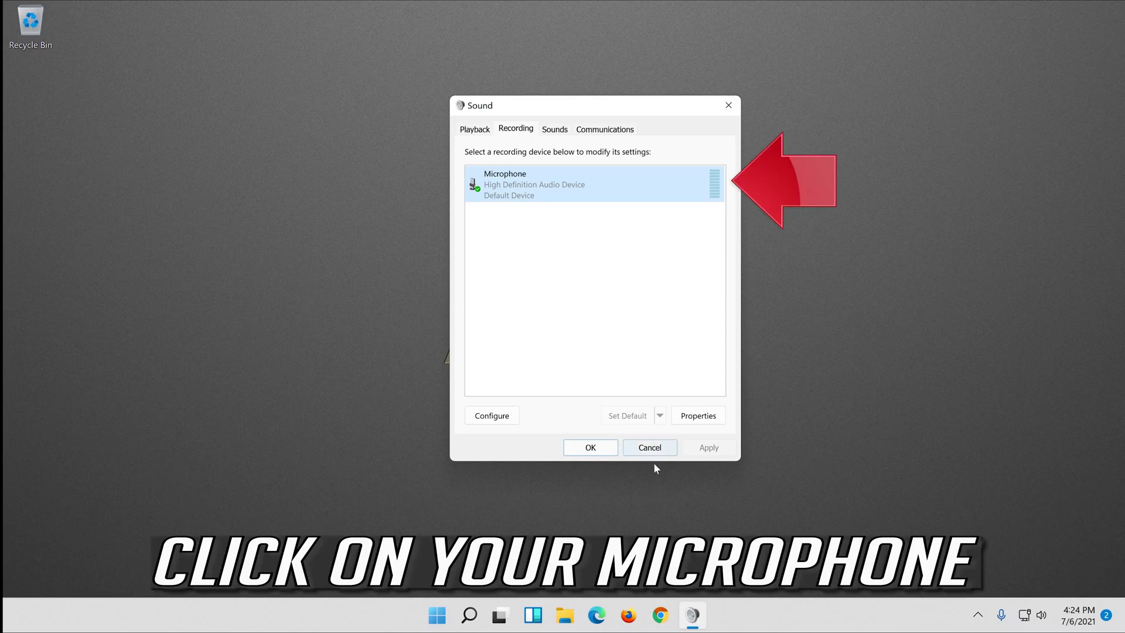
- Set the Microphone level to 100 on the Levels tab and OK both dialogs
left_click(697, 416)
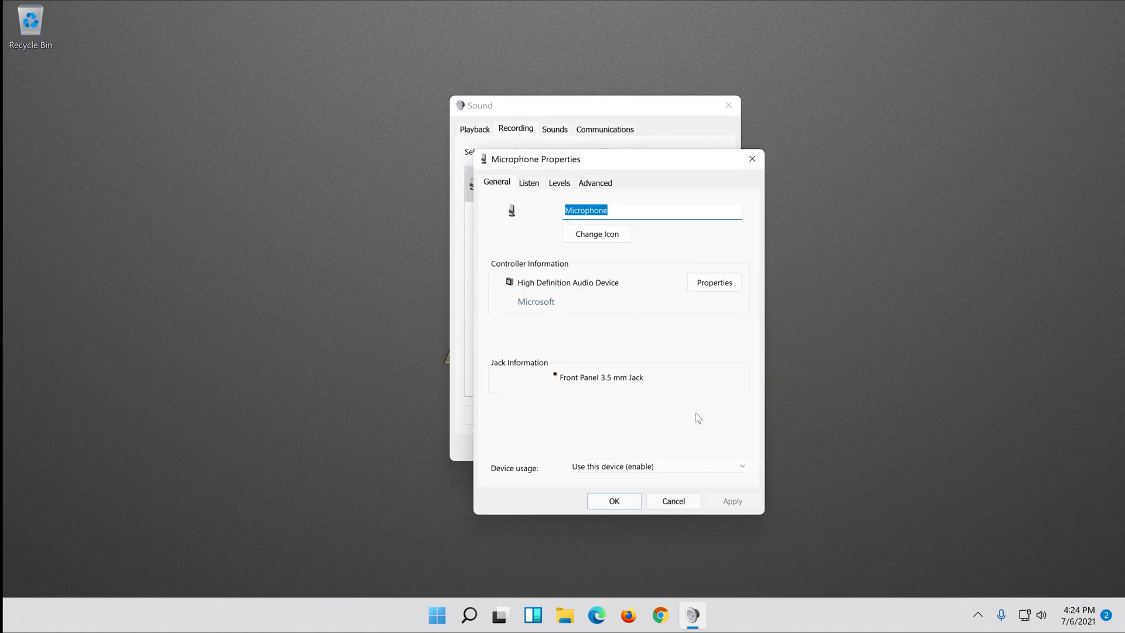
left_click_drag(663, 170, 649, 97)
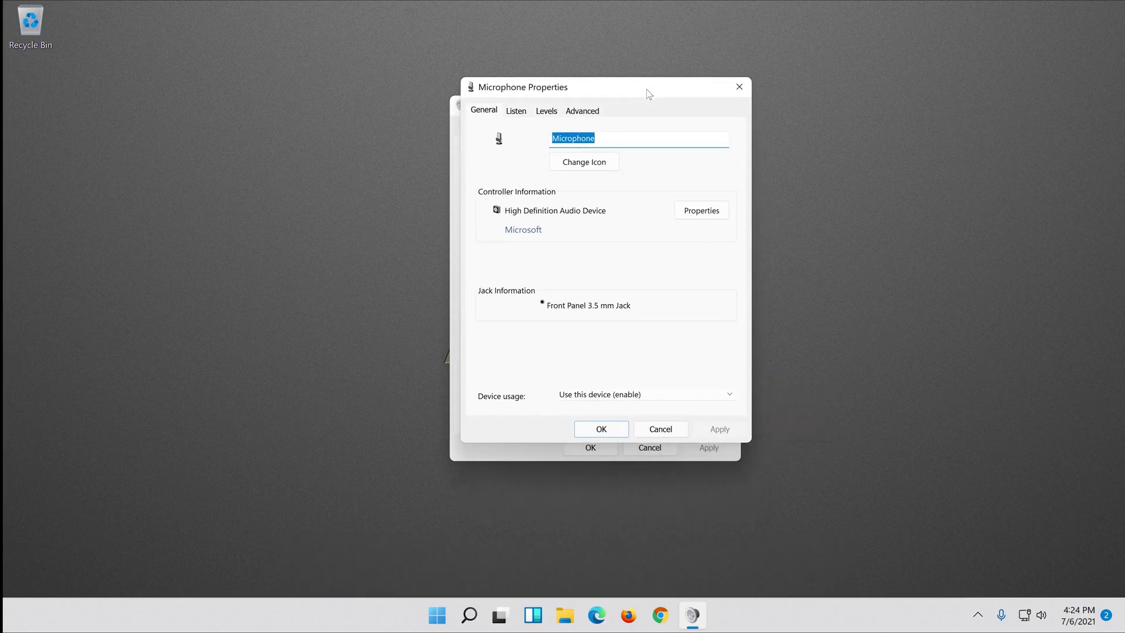
left_click(547, 112)
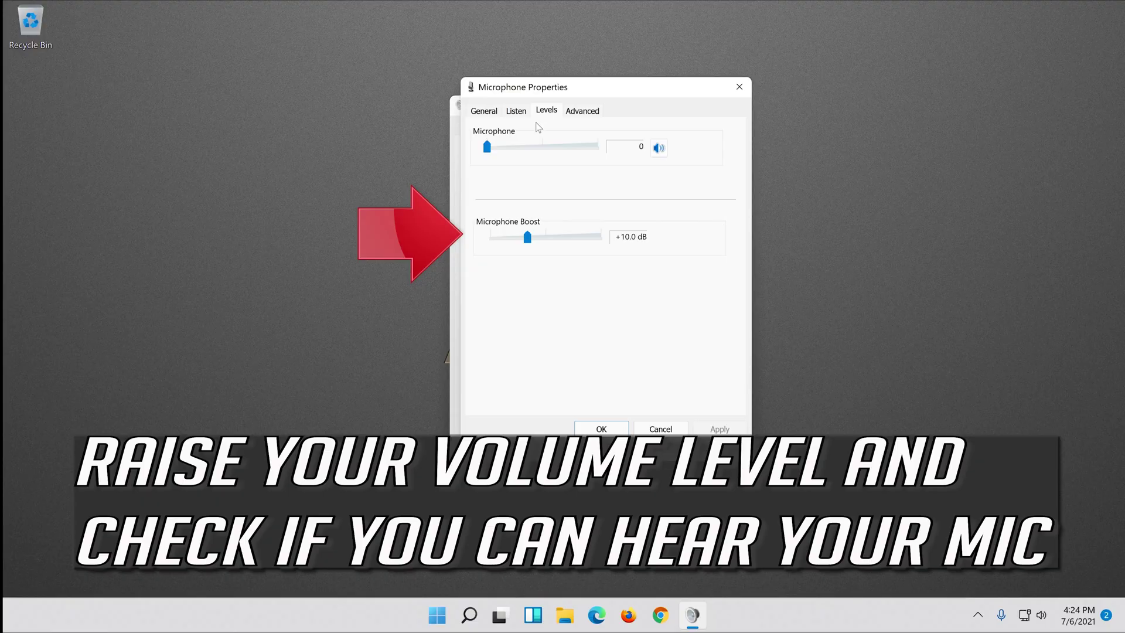
left_click_drag(483, 150, 604, 154)
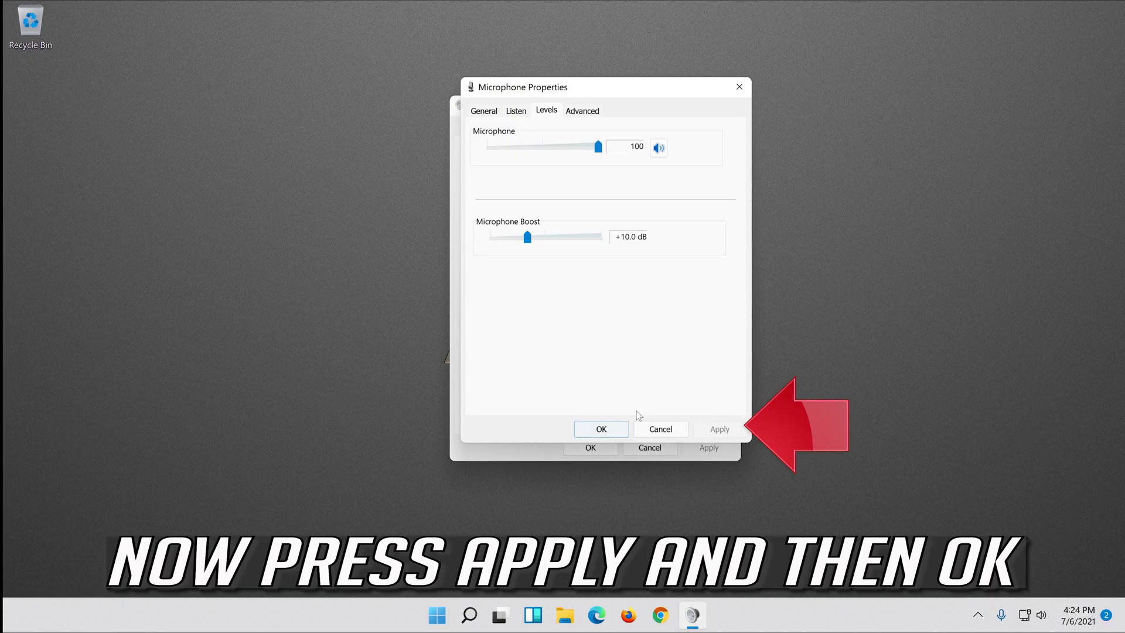
left_click(602, 429)
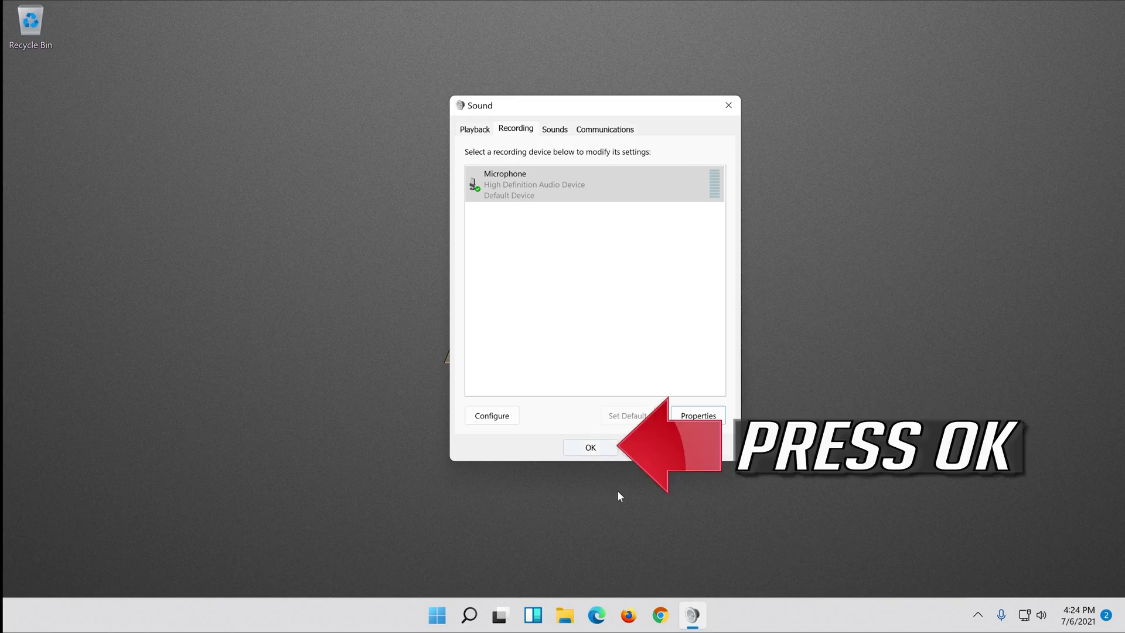
left_click(599, 449)
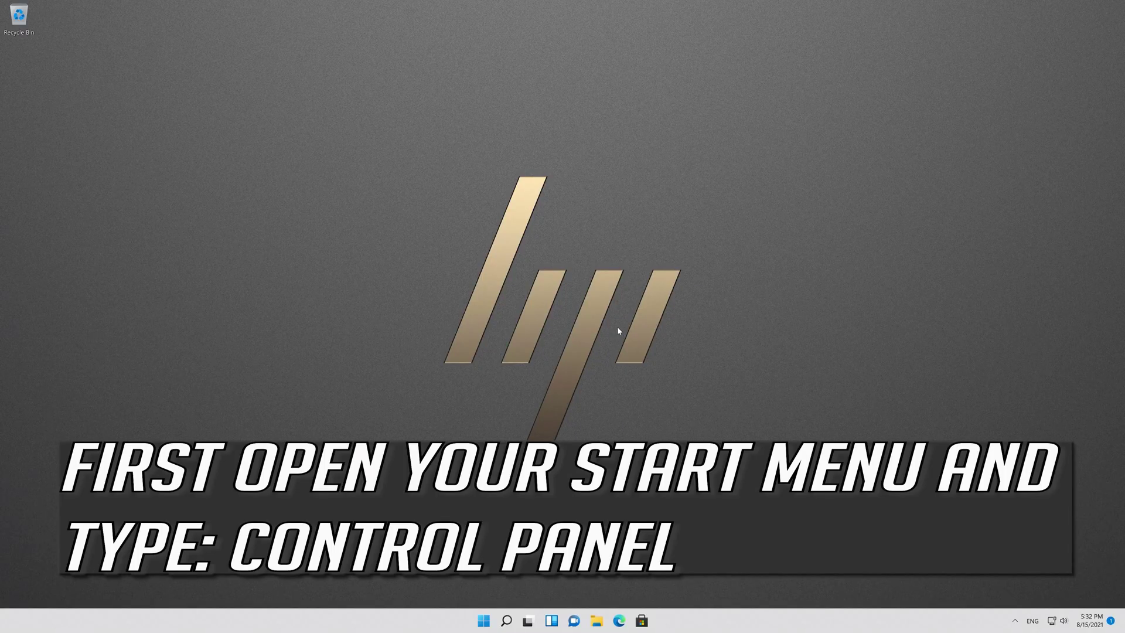
- Search 'control panel' and open System and Security > Security and Maintenance
key("super")
type("cont")
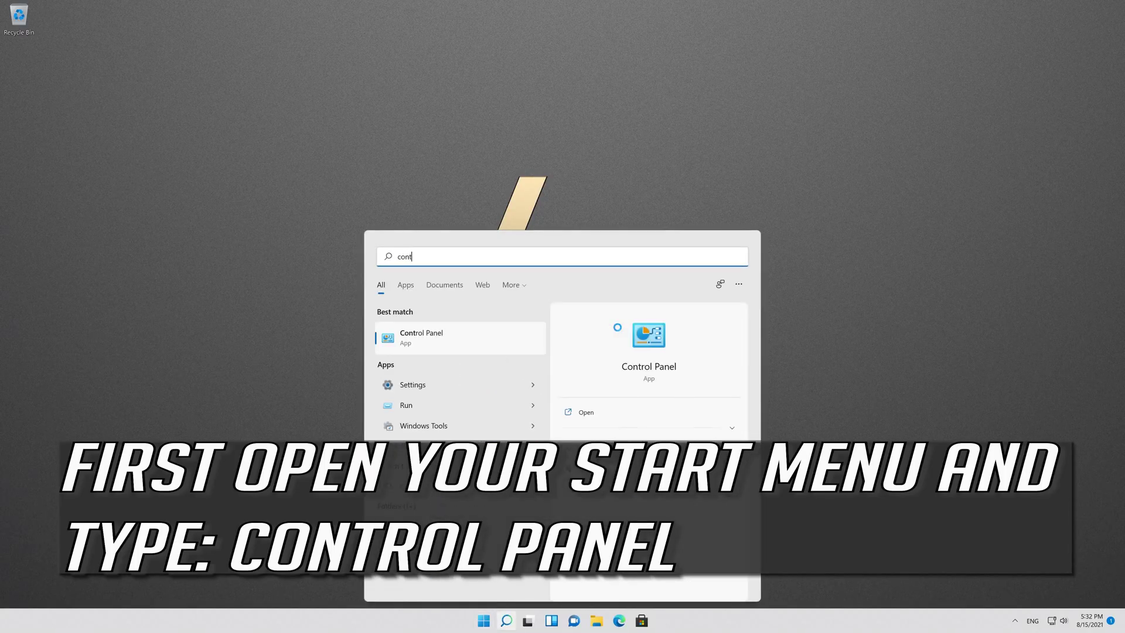
type("rol panel")
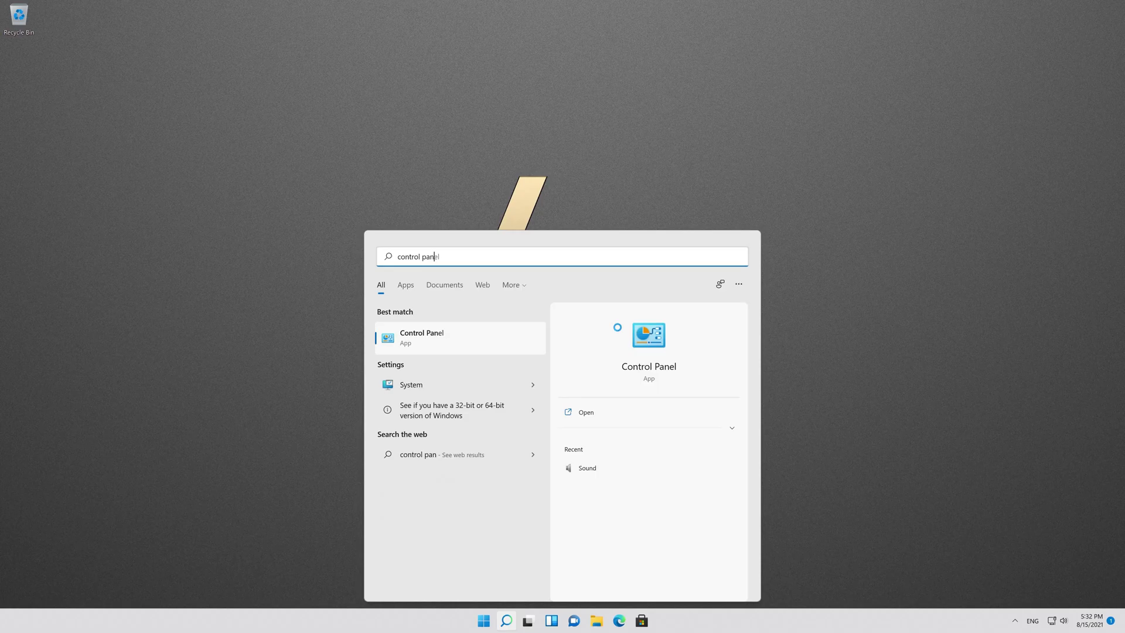
left_click(466, 346)
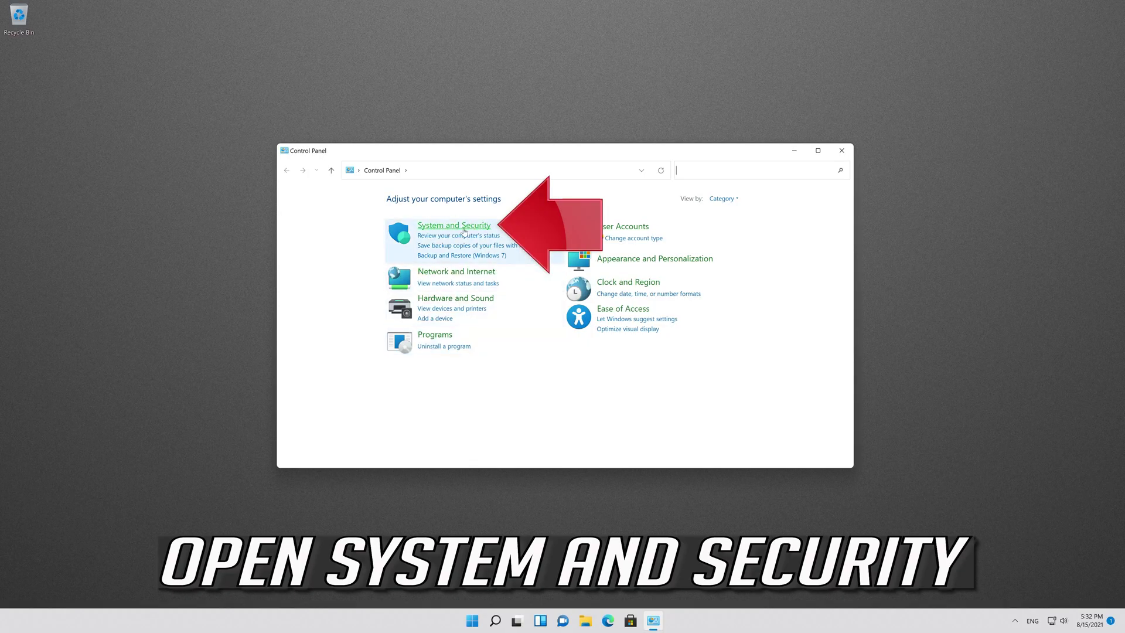
left_click(483, 226)
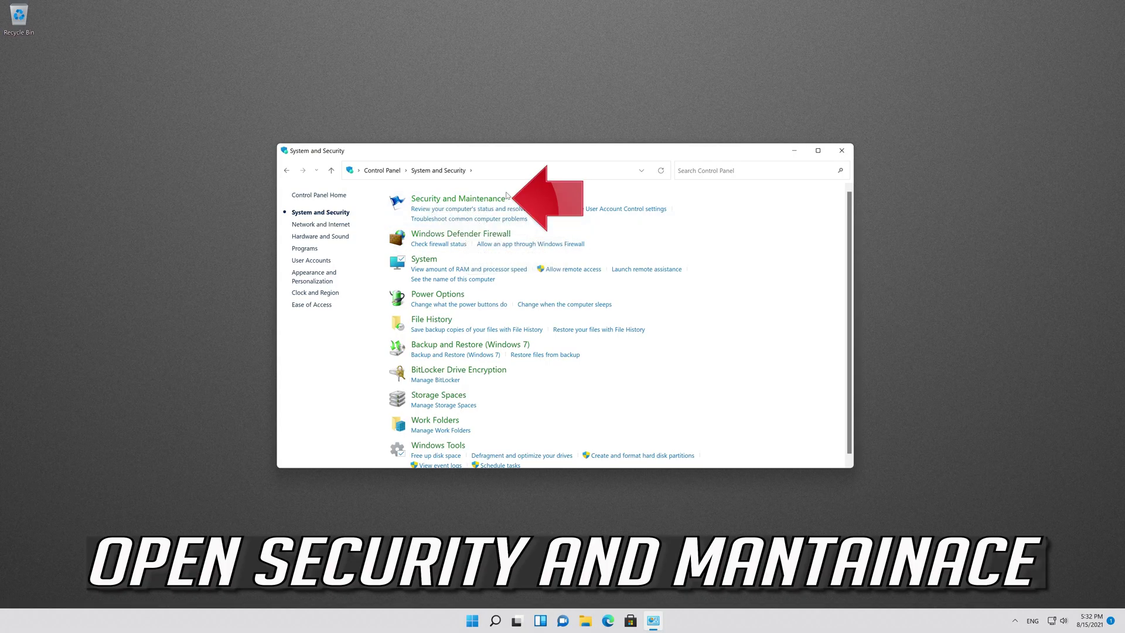
left_click(463, 202)
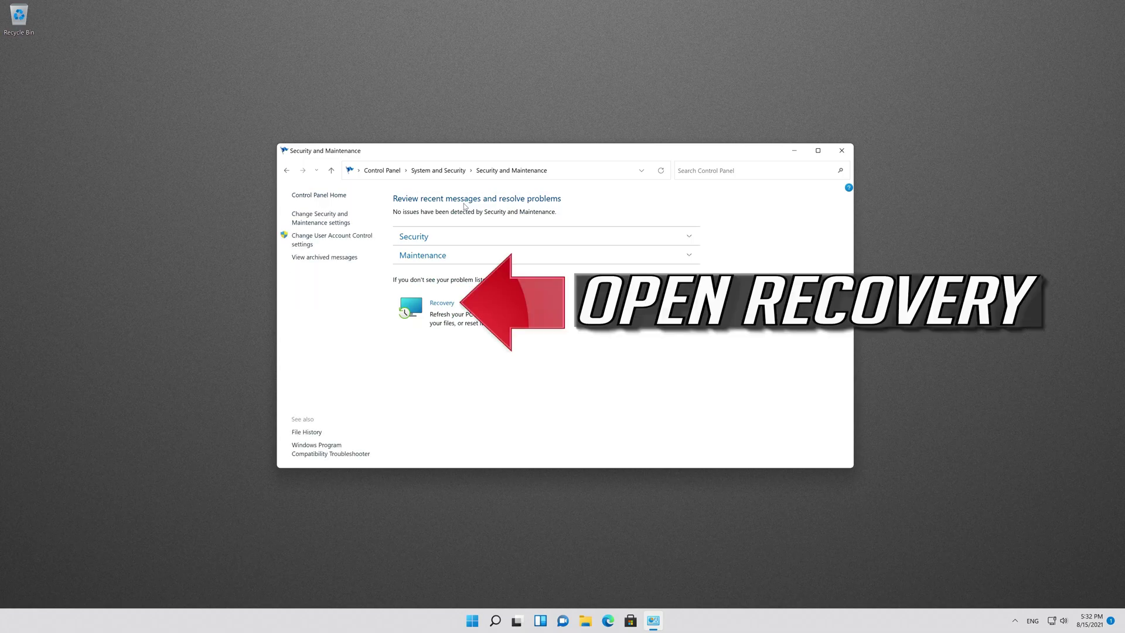
- Launch System Restore from Recovery, pick the 8/15/2021 5:28:20 PM point, and continue to confirmation
left_click(441, 303)
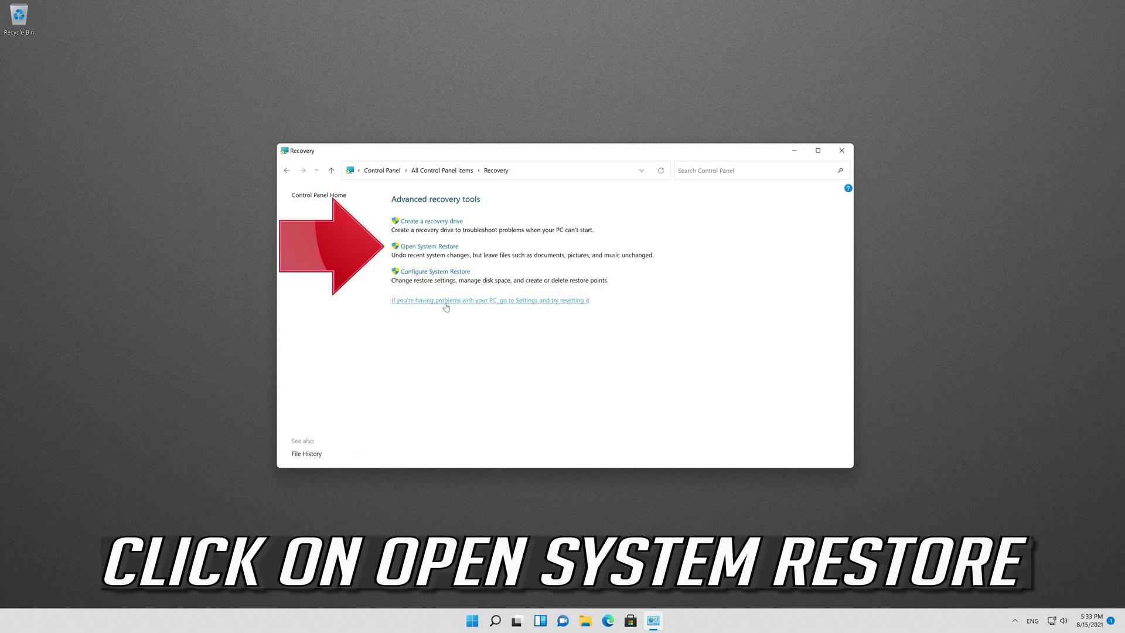
left_click(442, 246)
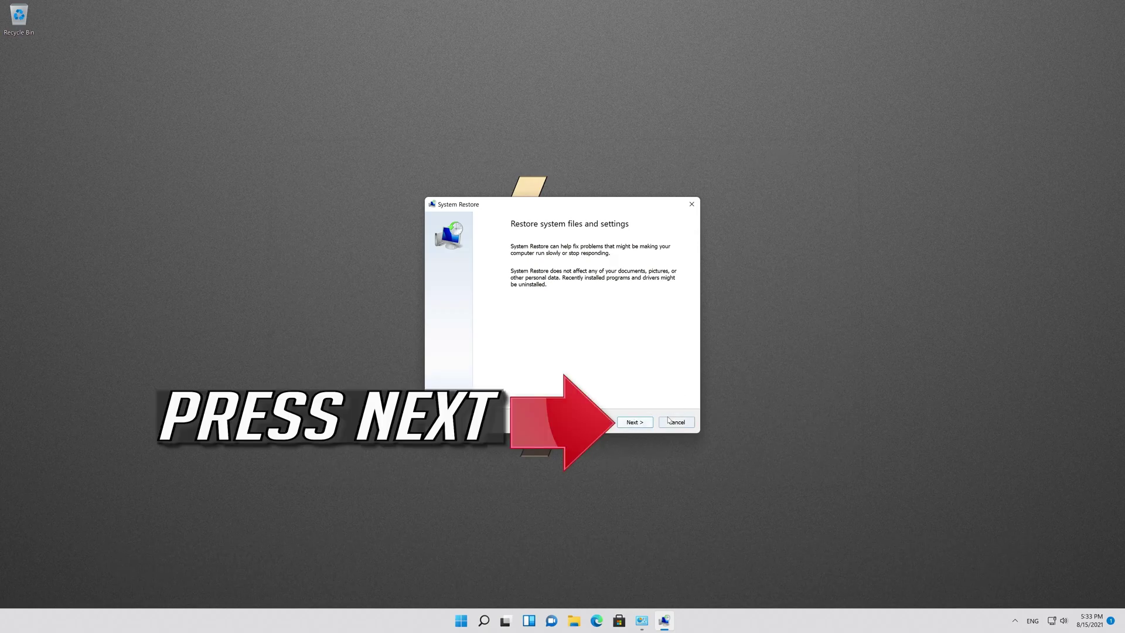
left_click(635, 422)
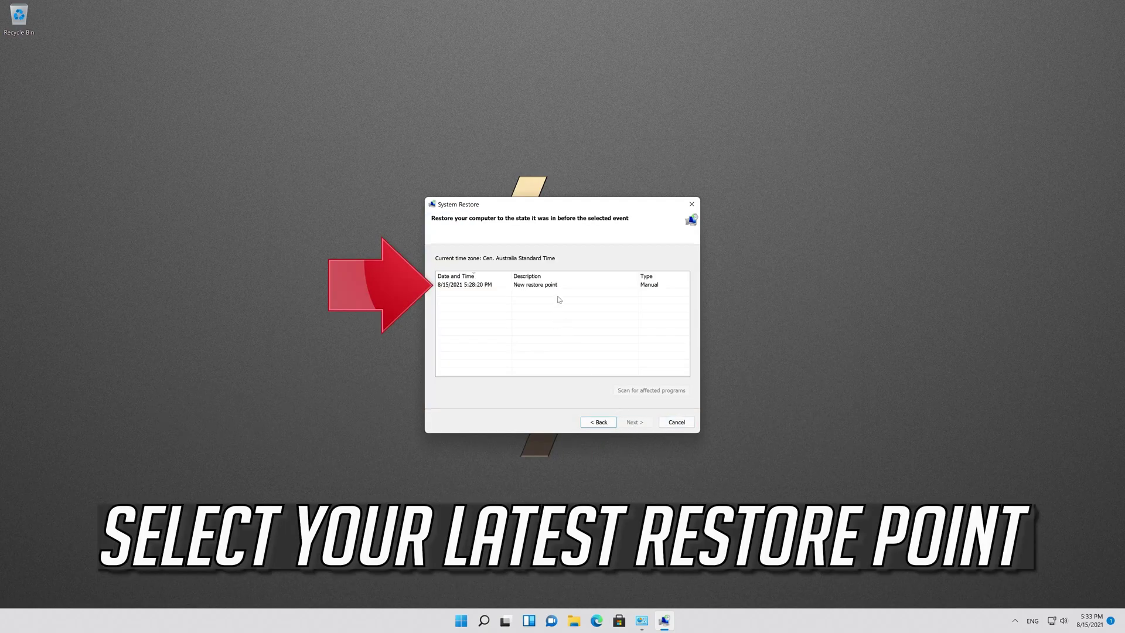
left_click(558, 287)
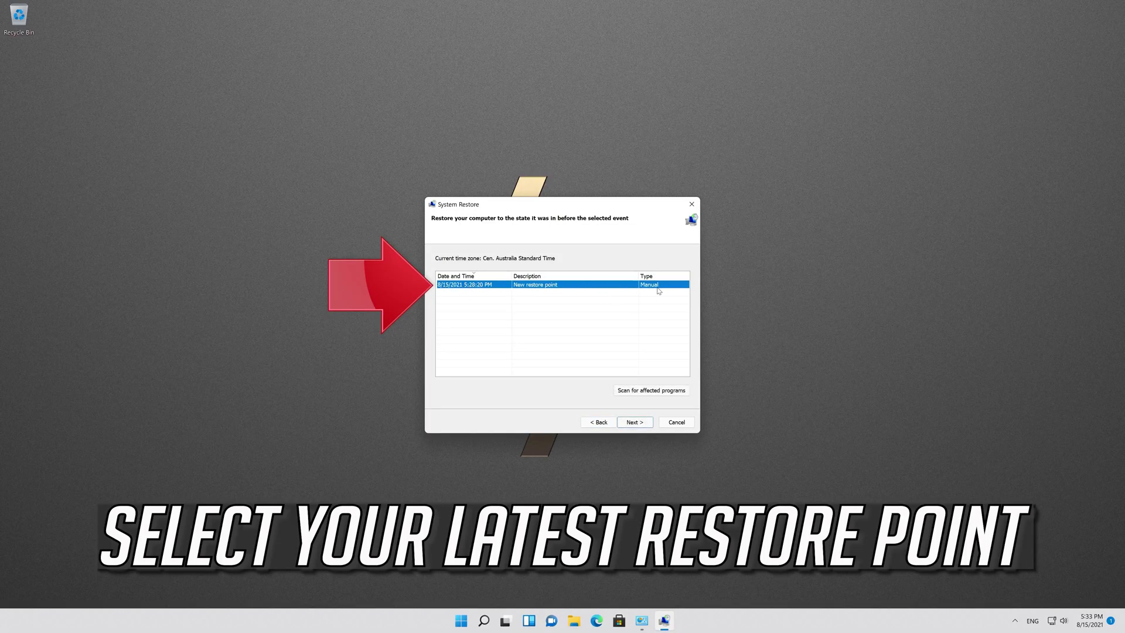
left_click(643, 422)
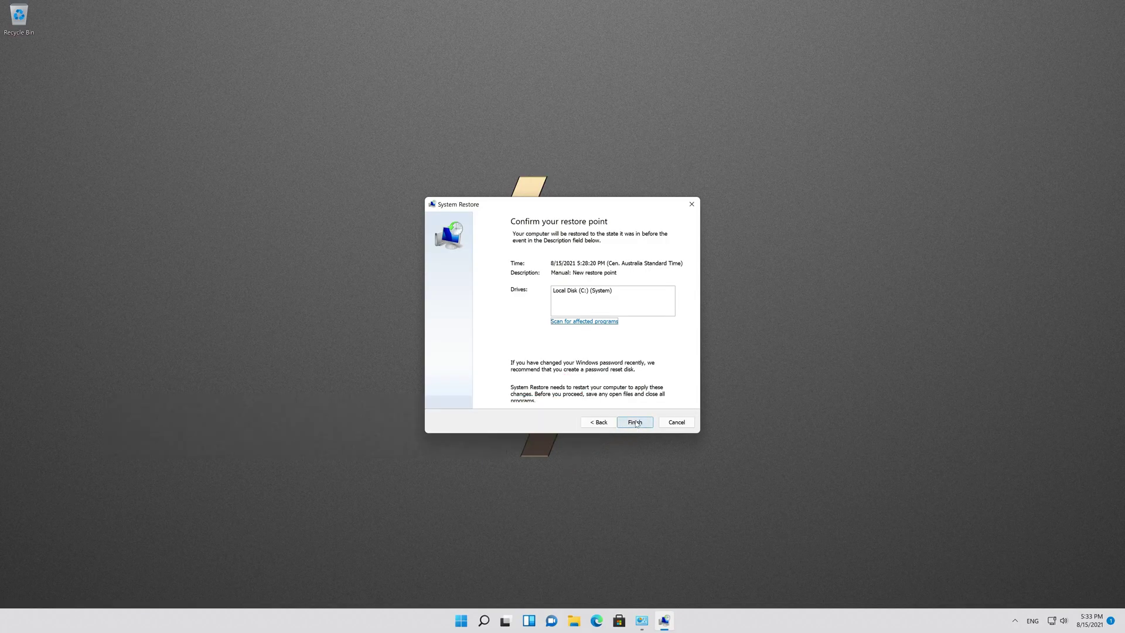
- Finish the System Restore wizard and accept the cannot-be-interrupted warning so the PC restarts to restore
left_click(636, 423)
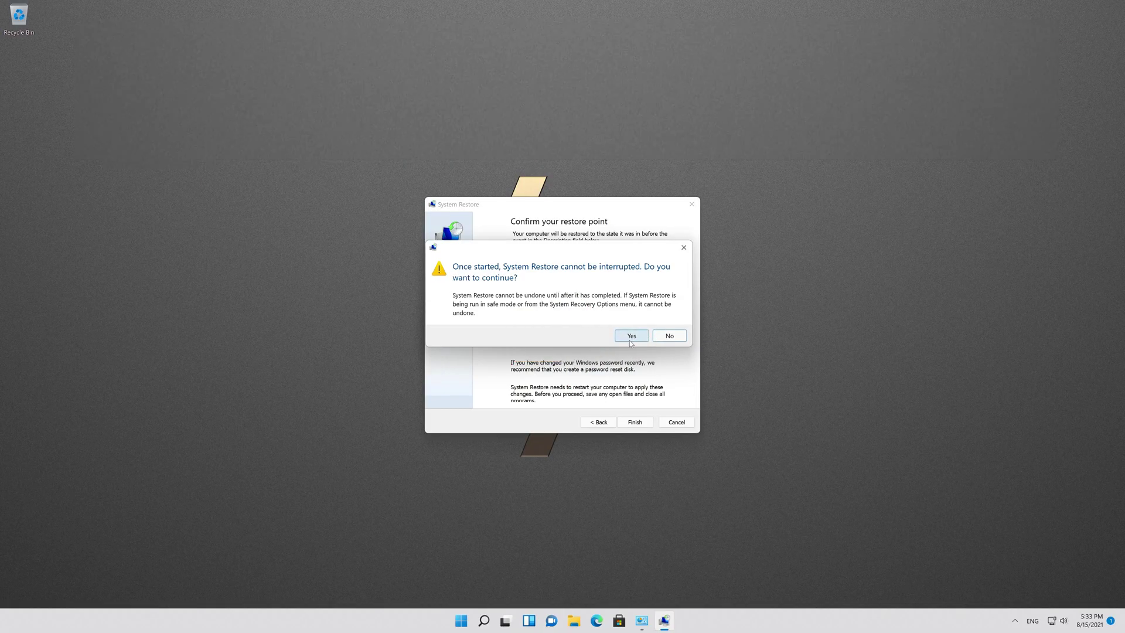
left_click(631, 336)
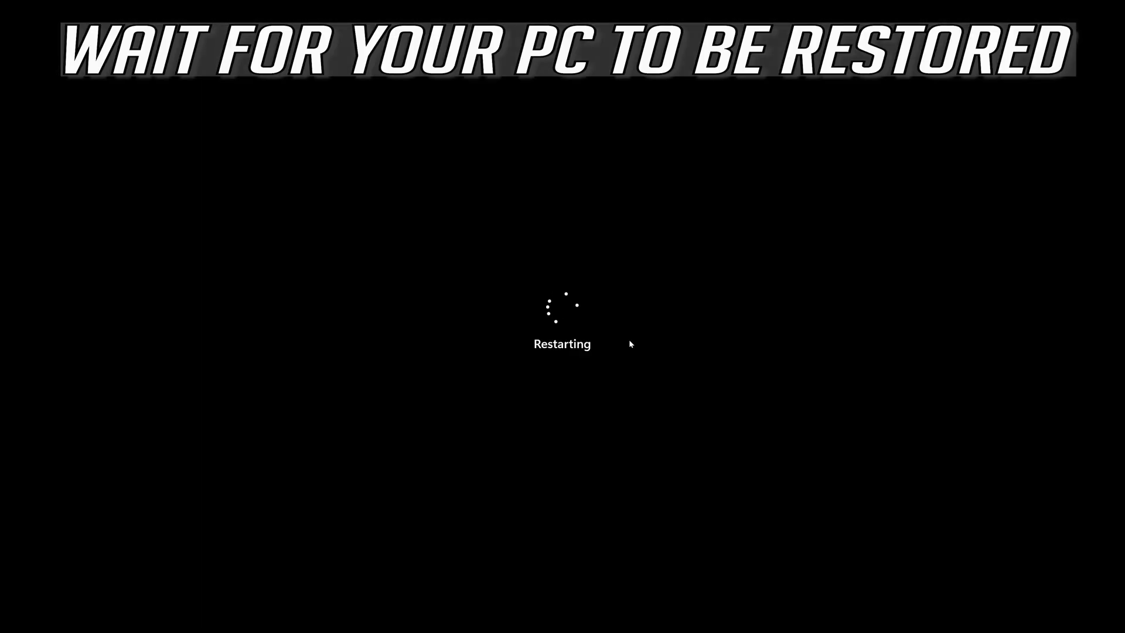